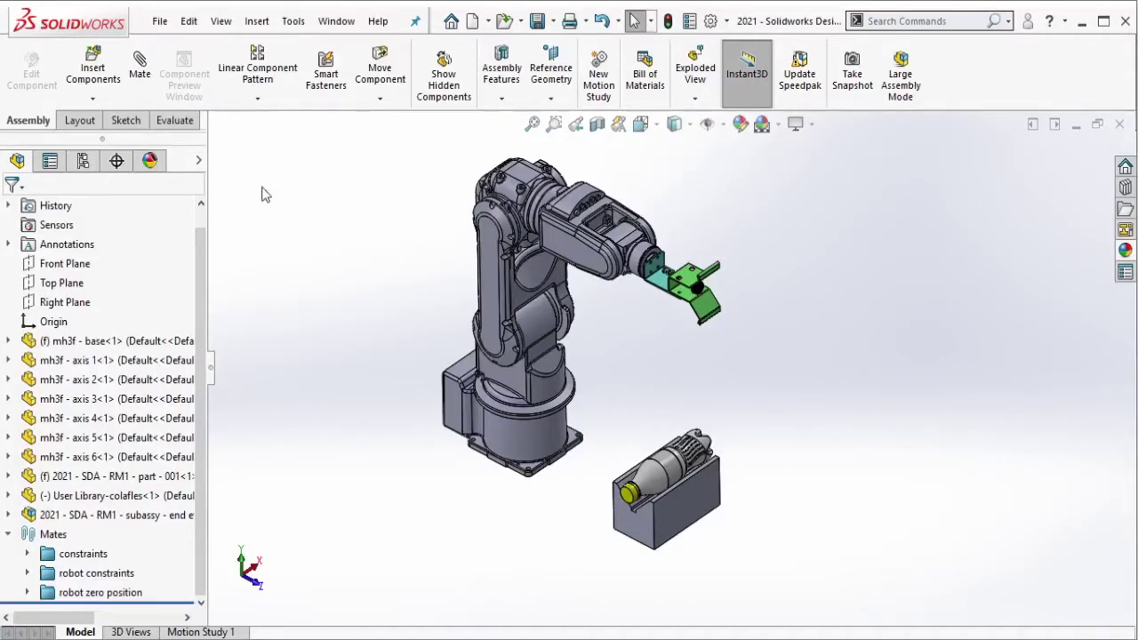
Insert a new blank part, Part4, into the assembly and edit it in context.
left_click(93, 97)
left_click(116, 140)
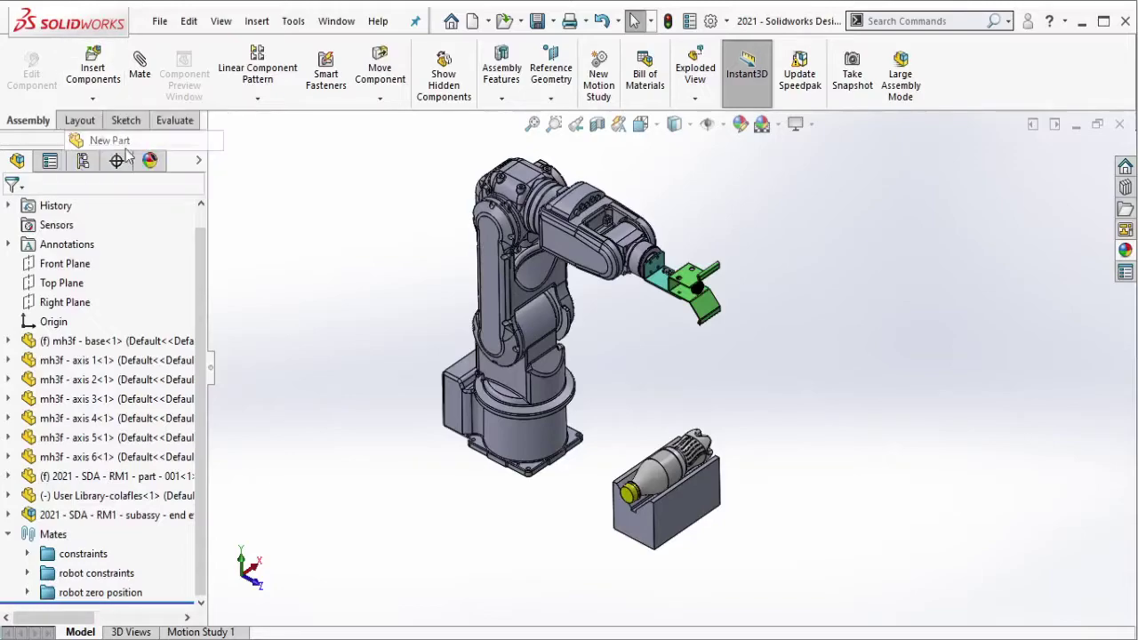
left_click(279, 274)
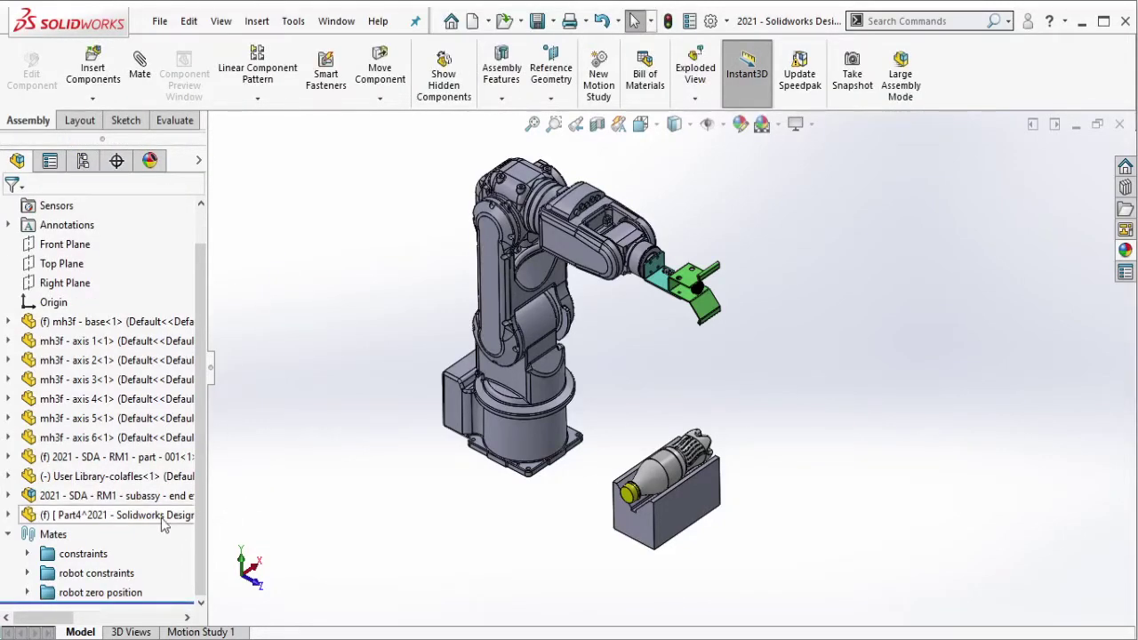
left_click(163, 517)
left_click(249, 460)
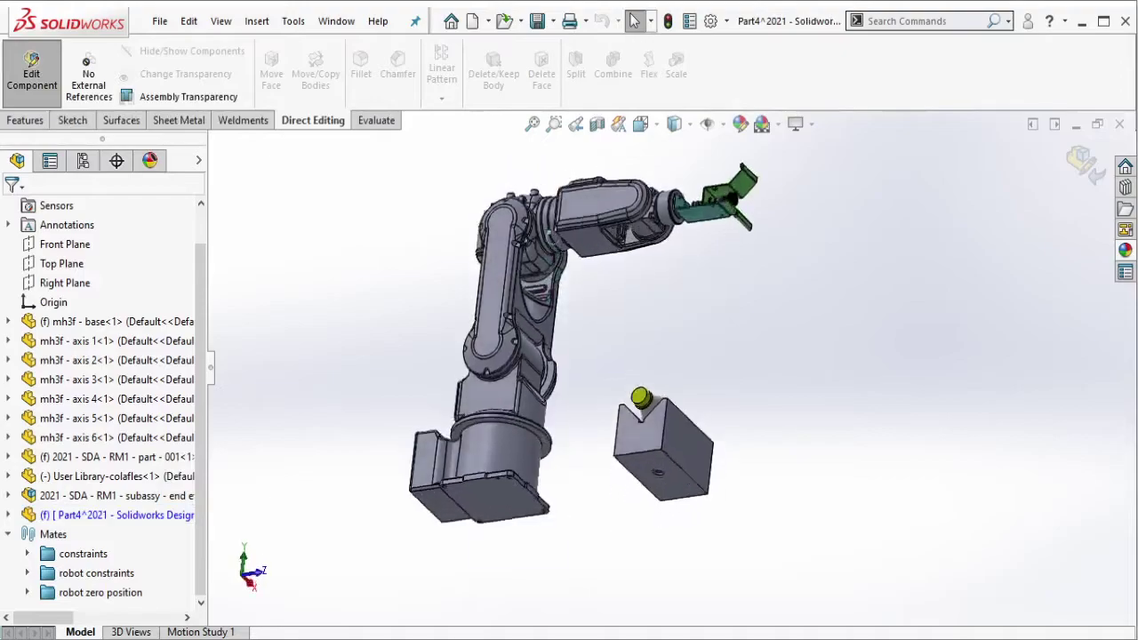
Sketch on the robot base's bottom face and draw a centerline running outward.
scroll(527, 503, "down", 4)
left_click(528, 503)
left_click(599, 448)
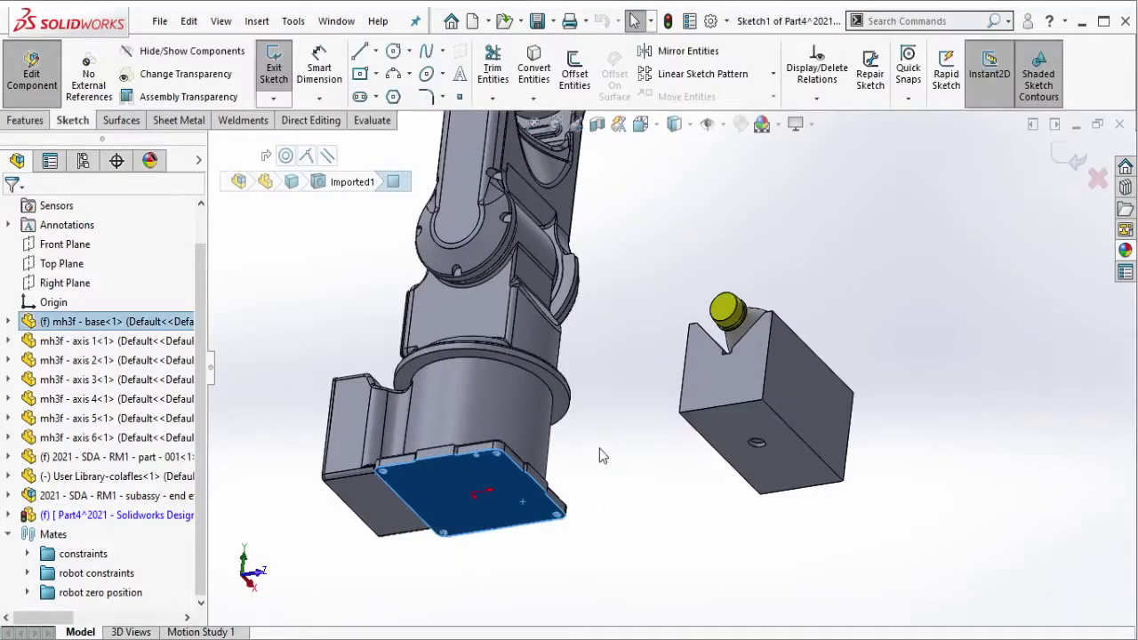
left_click(375, 51)
left_click(405, 92)
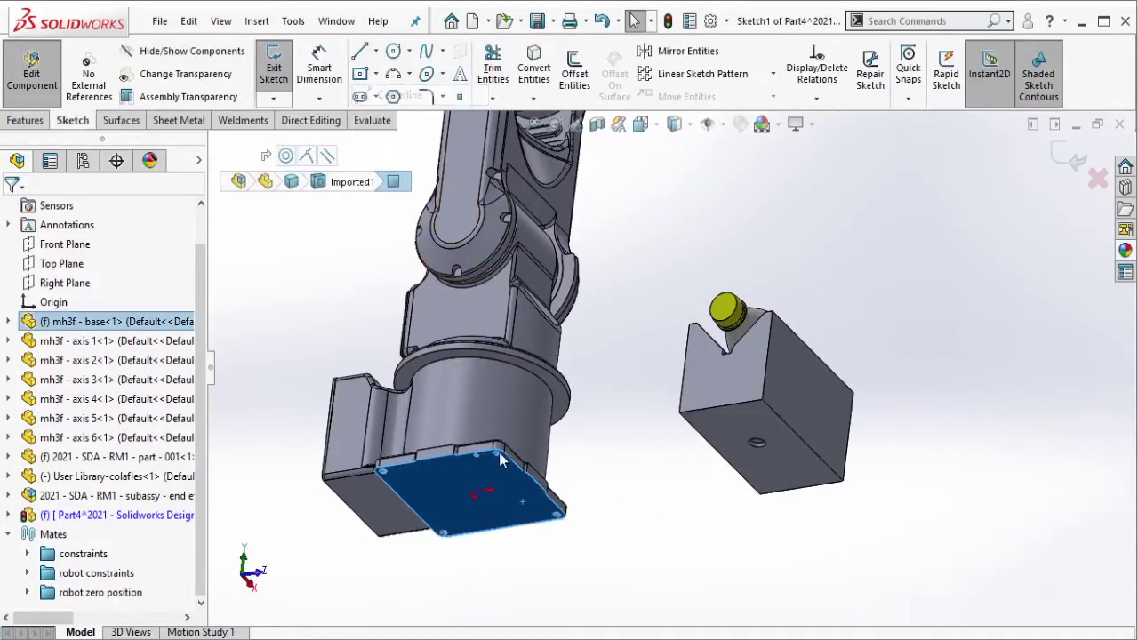
left_click(461, 498)
left_click(485, 512)
mouse_move(484, 511)
middle_mouse_down()
mouse_move(451, 619)
mouse_move(477, 504)
middle_mouse_up()
scroll(478, 501, "up", 2)
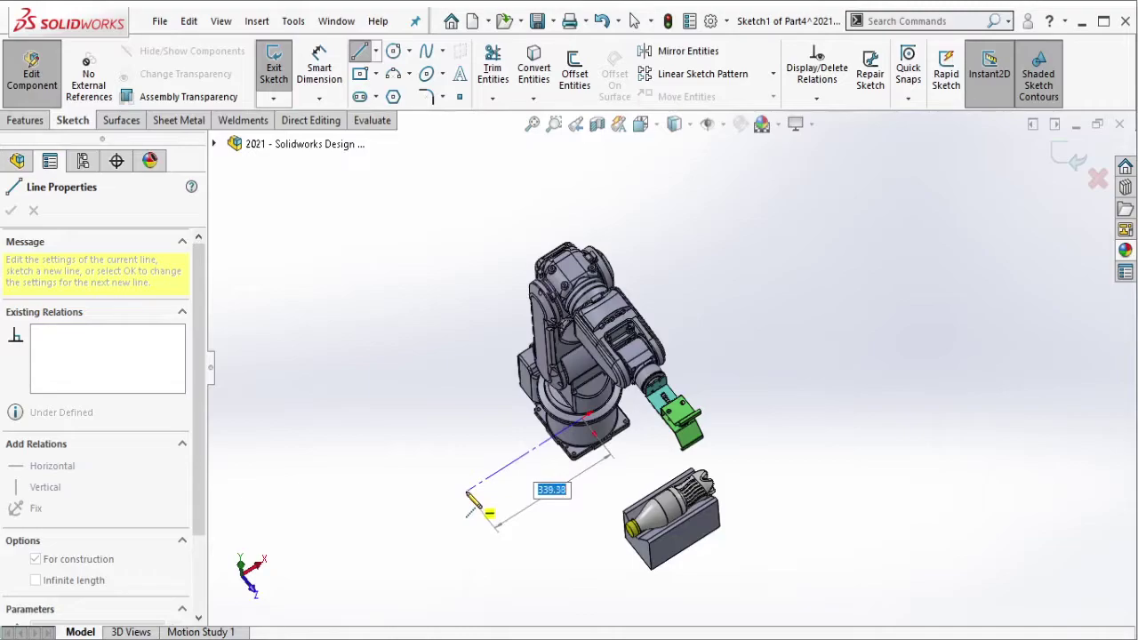
Finish the centerline and dimension its length to 350 mm.
double_click(466, 494)
key("Escape")
scroll(482, 407, "down", 2)
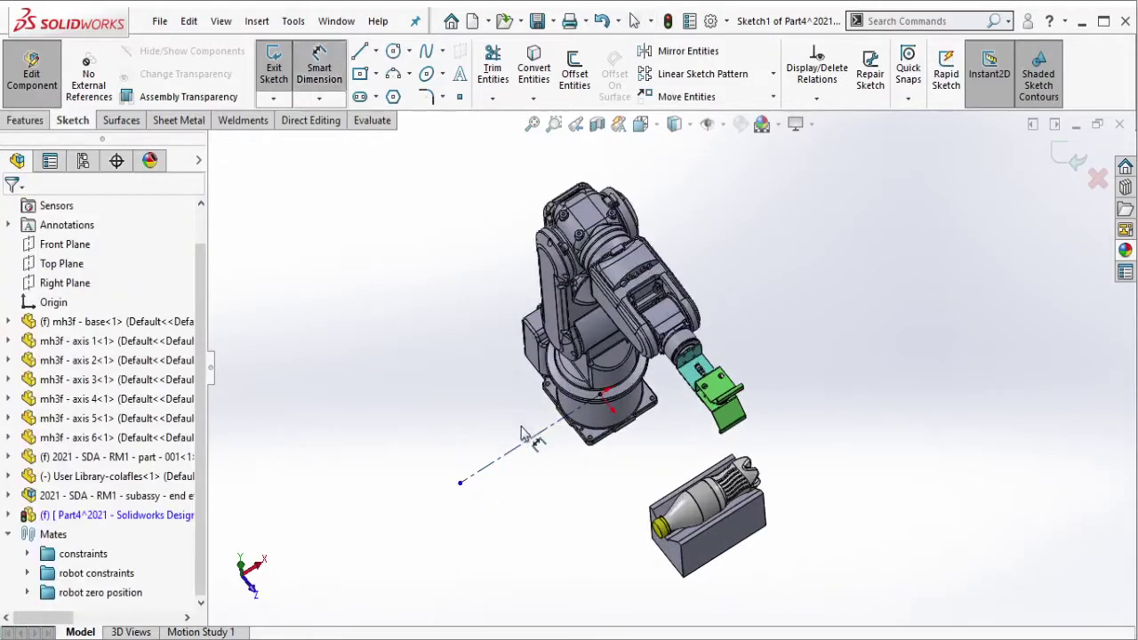
left_click(515, 456)
left_click(500, 449)
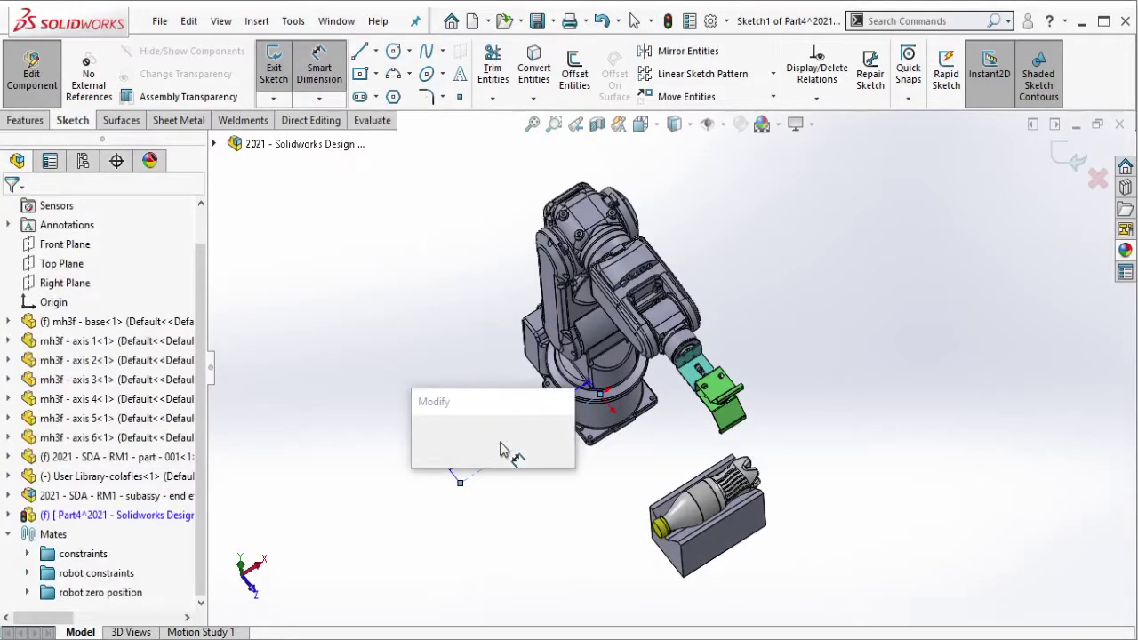
type("350")
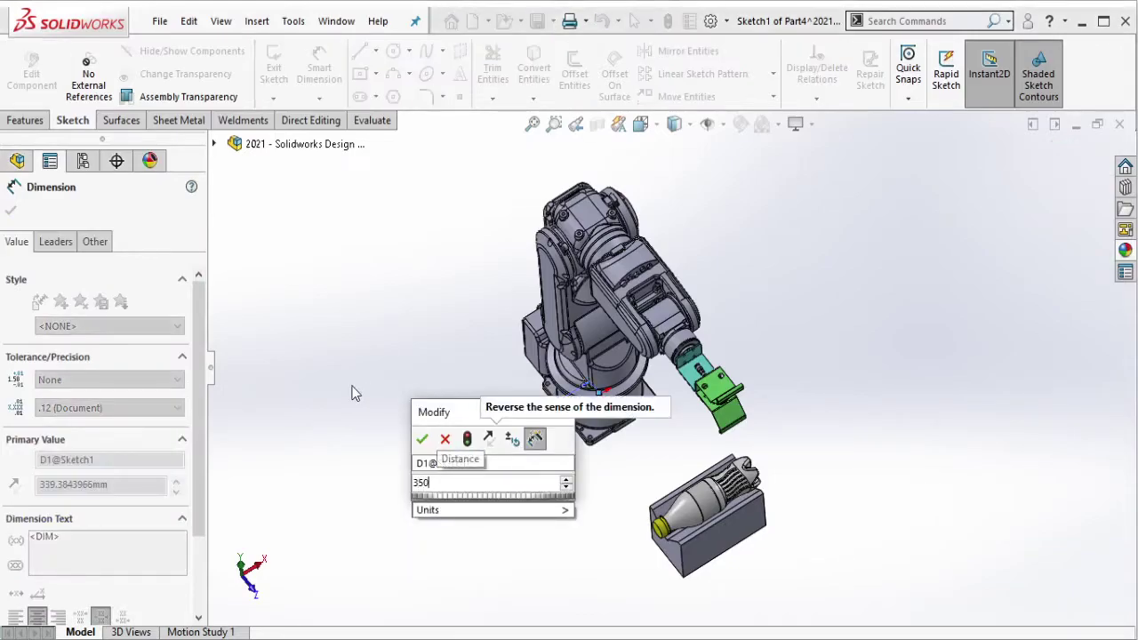
left_click(420, 439)
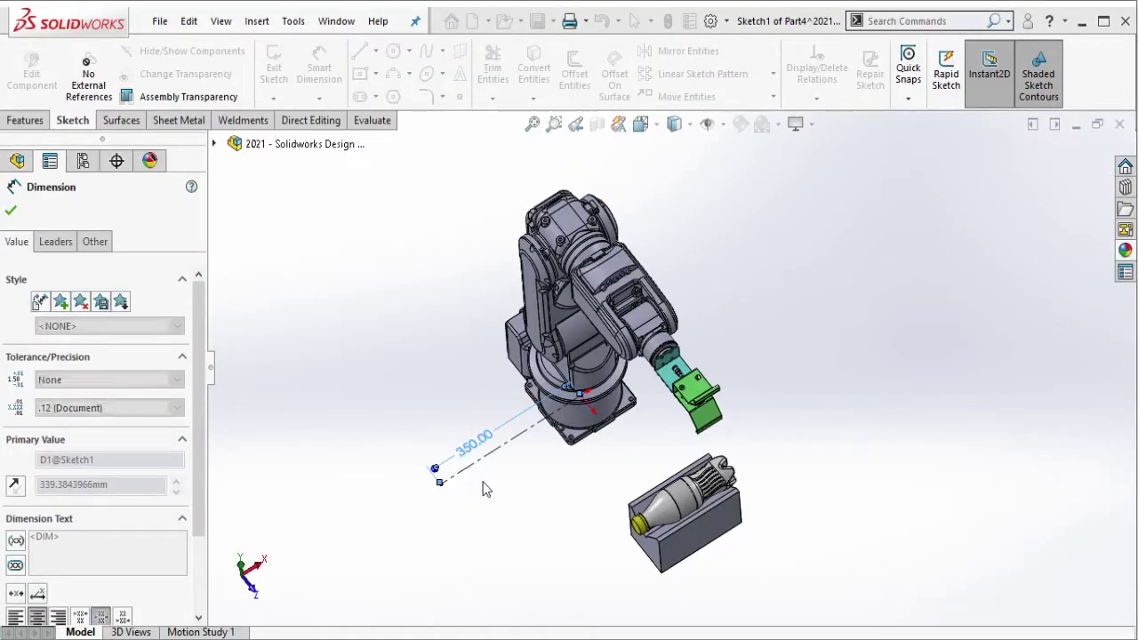
left_click(512, 487)
middle_click_drag(512, 487, 727, 347)
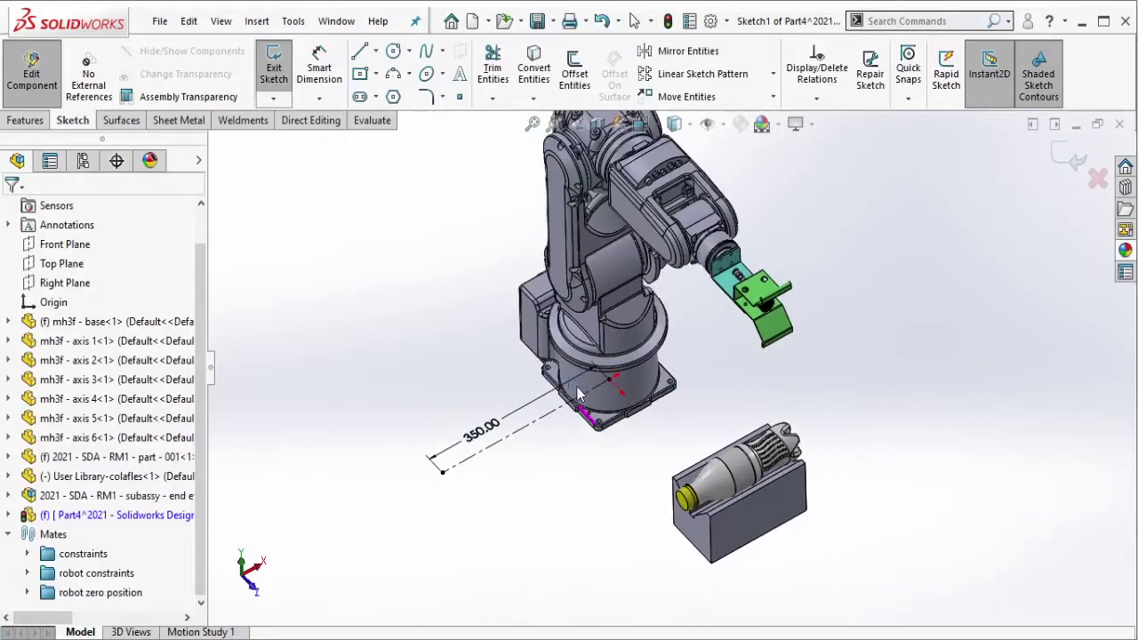
scroll(724, 349, "down", 1)
scroll(712, 351, "down", 2)
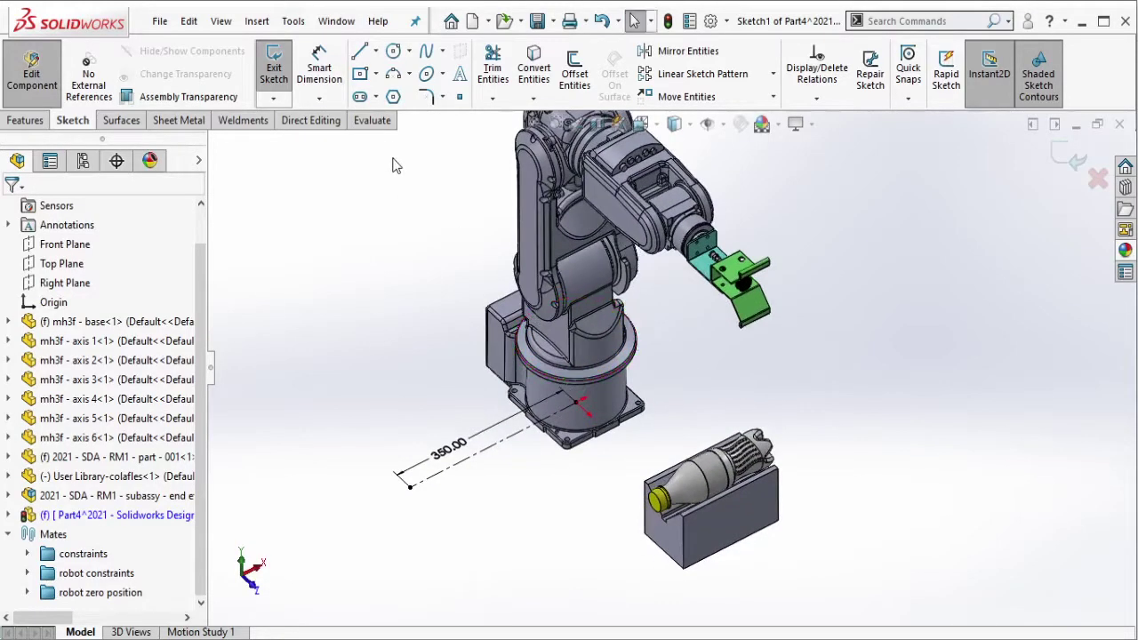
right_click_drag(495, 349, 431, 523)
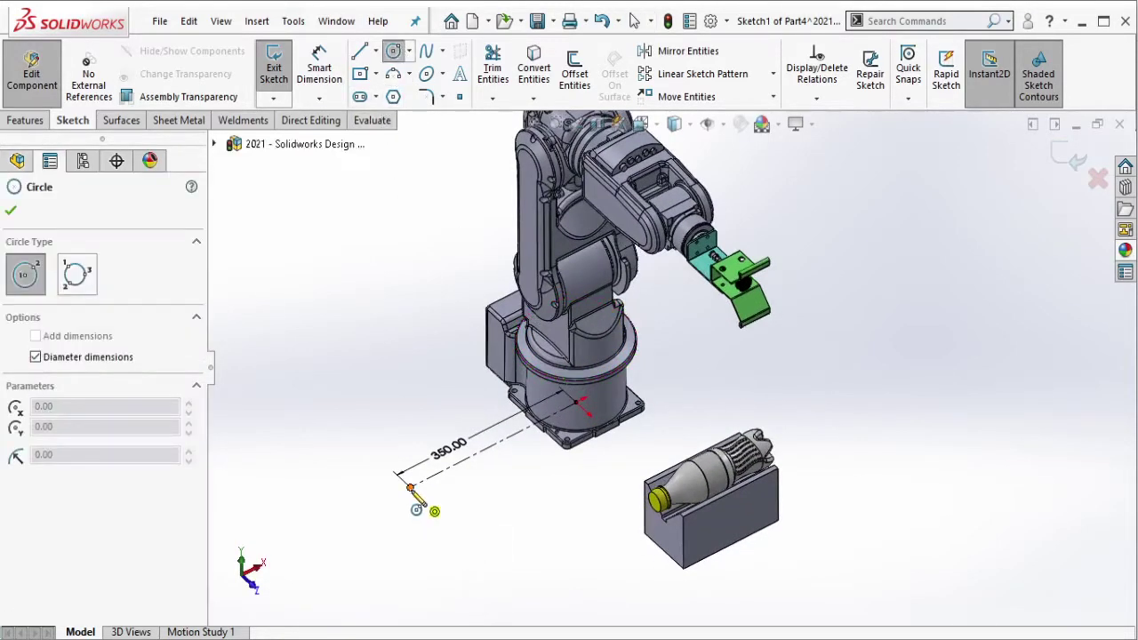
Draw a circle at the centerline's far end and dimension its diameter to 120 mm.
left_click(410, 487)
left_click(442, 516)
key("Escape")
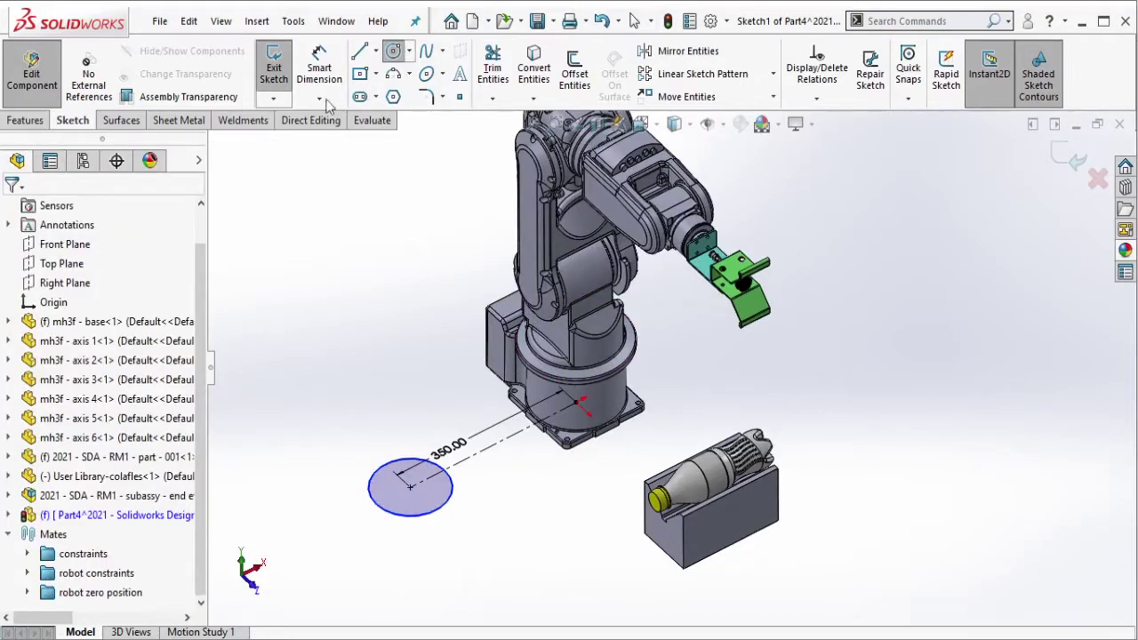
left_click(319, 71)
left_click(451, 500)
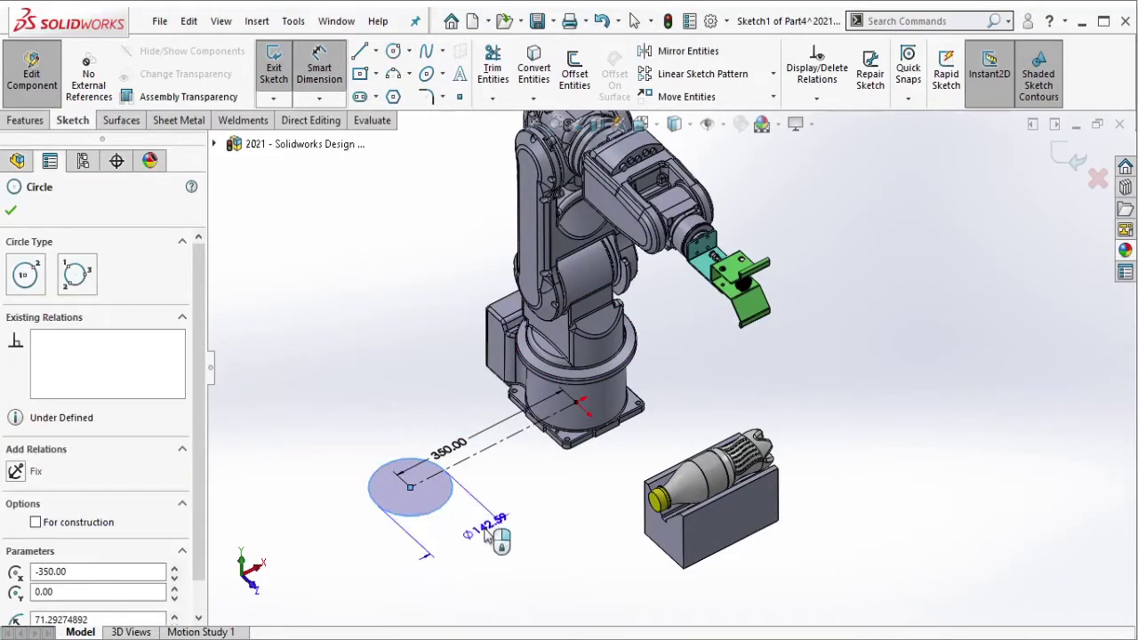
left_click(346, 529)
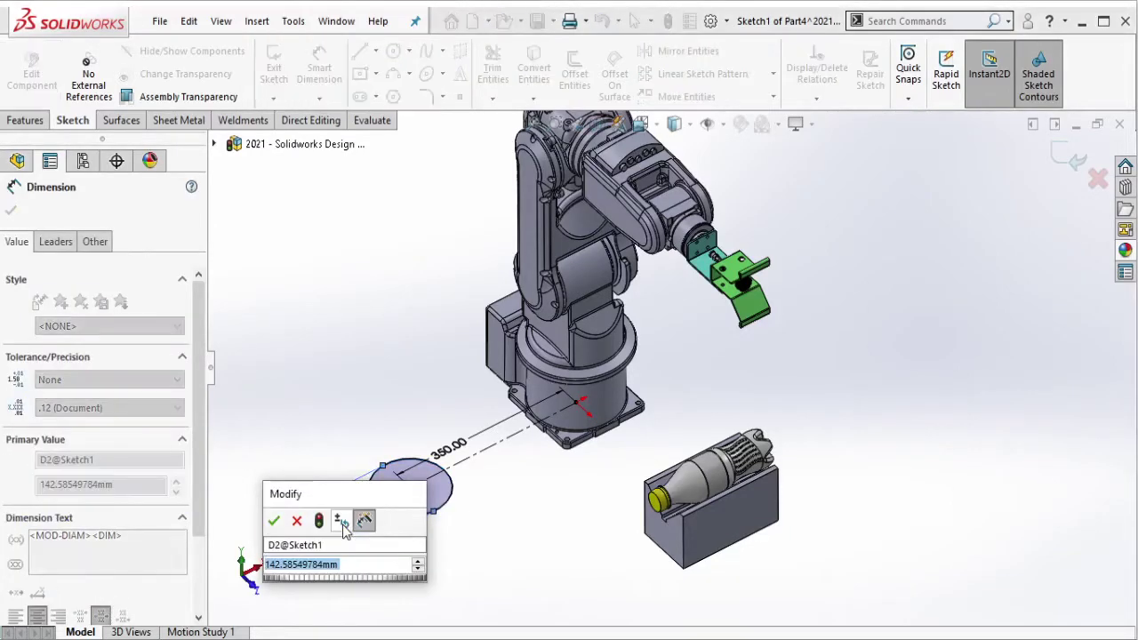
type("120")
left_click(273, 523)
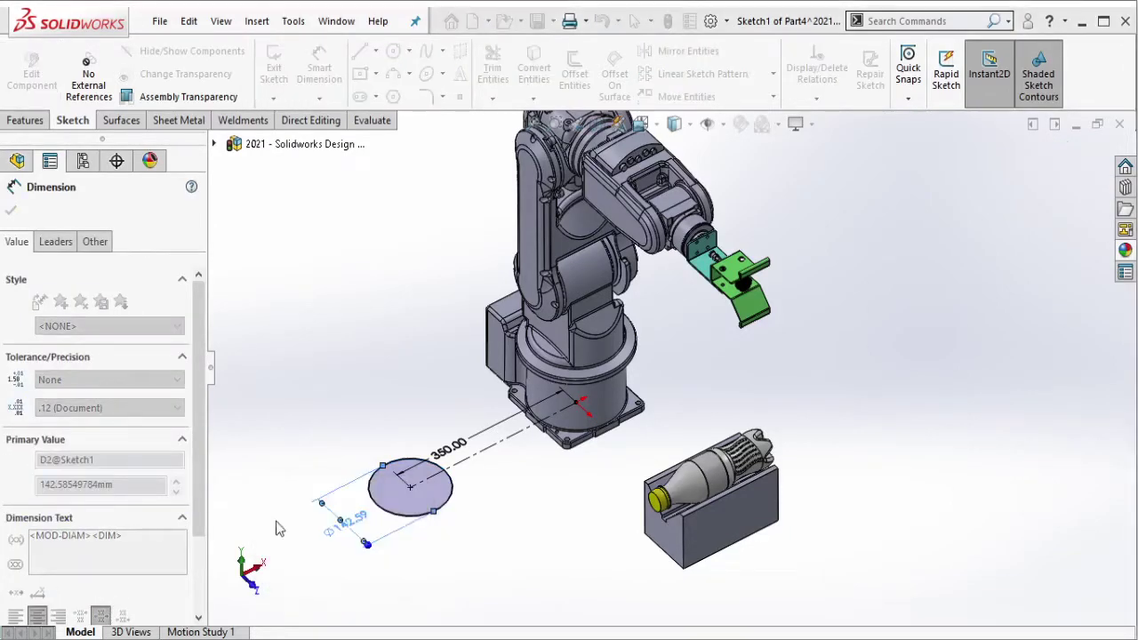
left_click(297, 408)
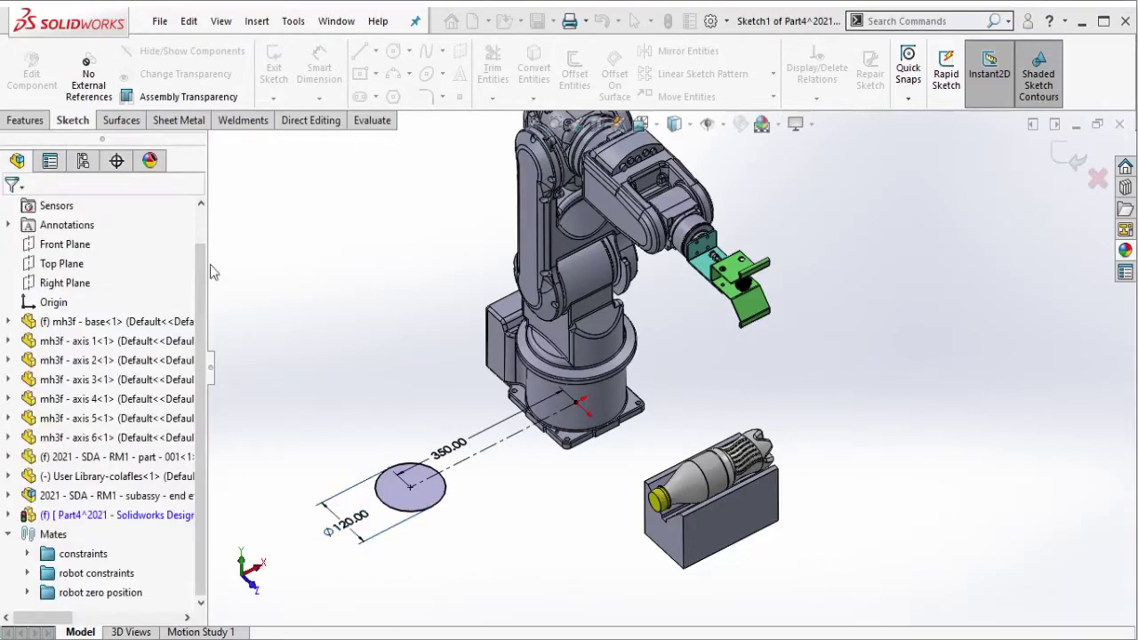
left_click(33, 121)
Extrude the circle upward as a blind boss 100 mm deep.
left_click(280, 74)
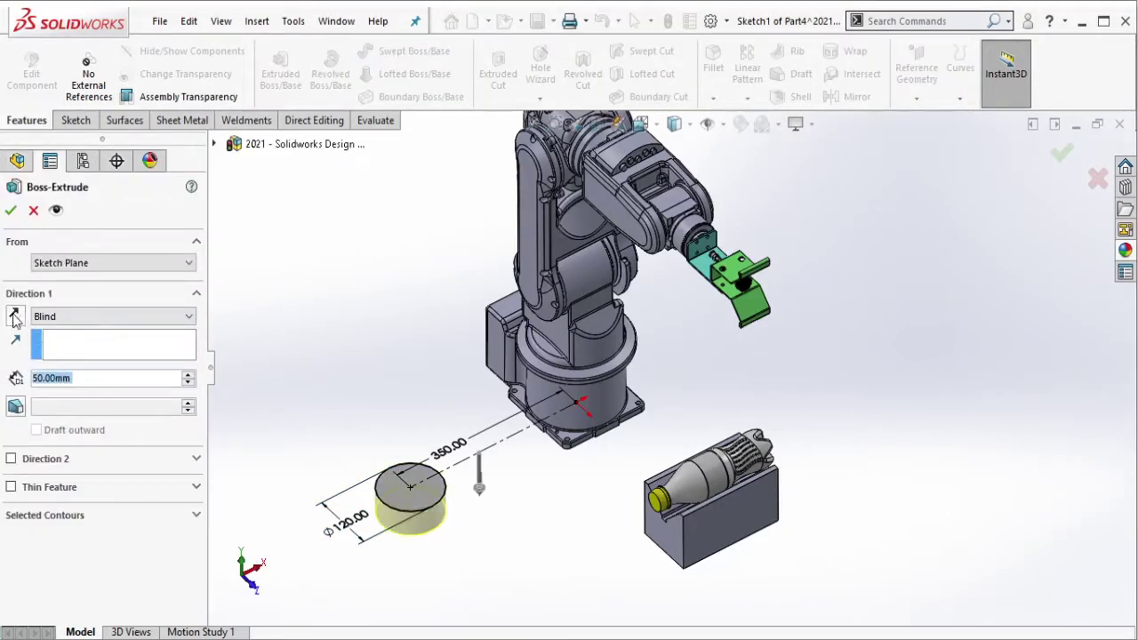
left_click(14, 316)
left_click_drag(480, 418, 479, 373)
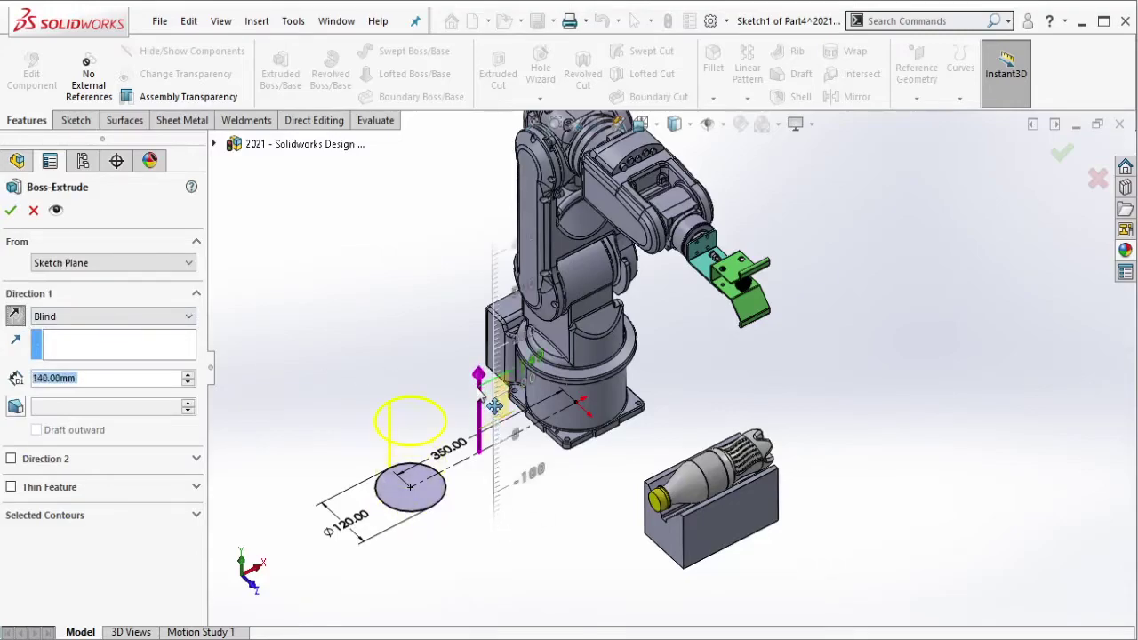
type("140")
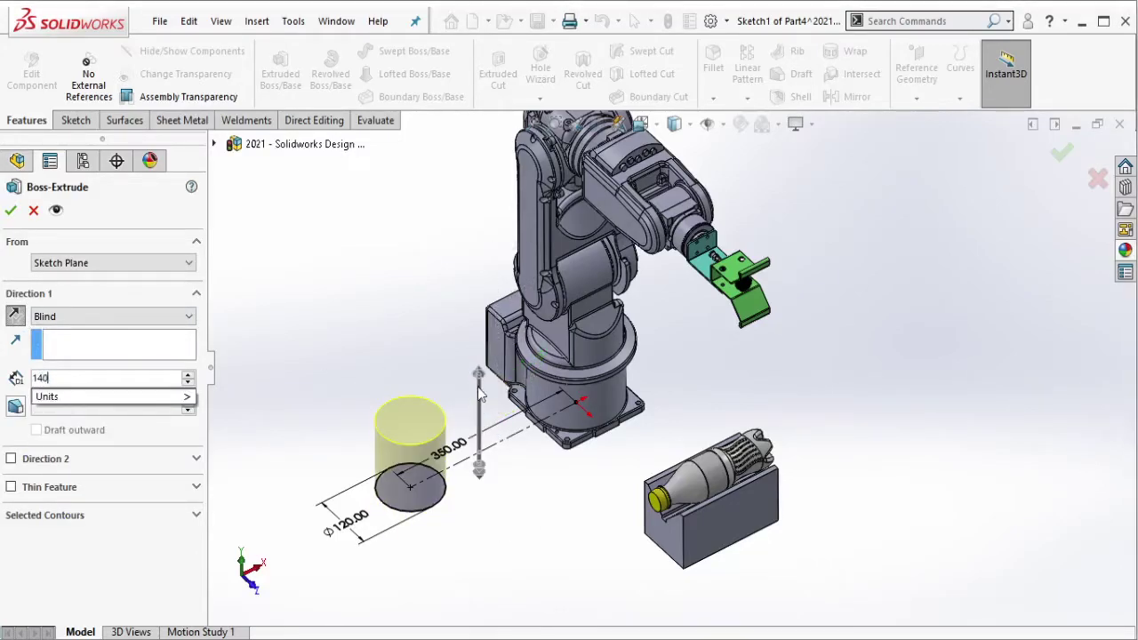
key("Return")
type("10")
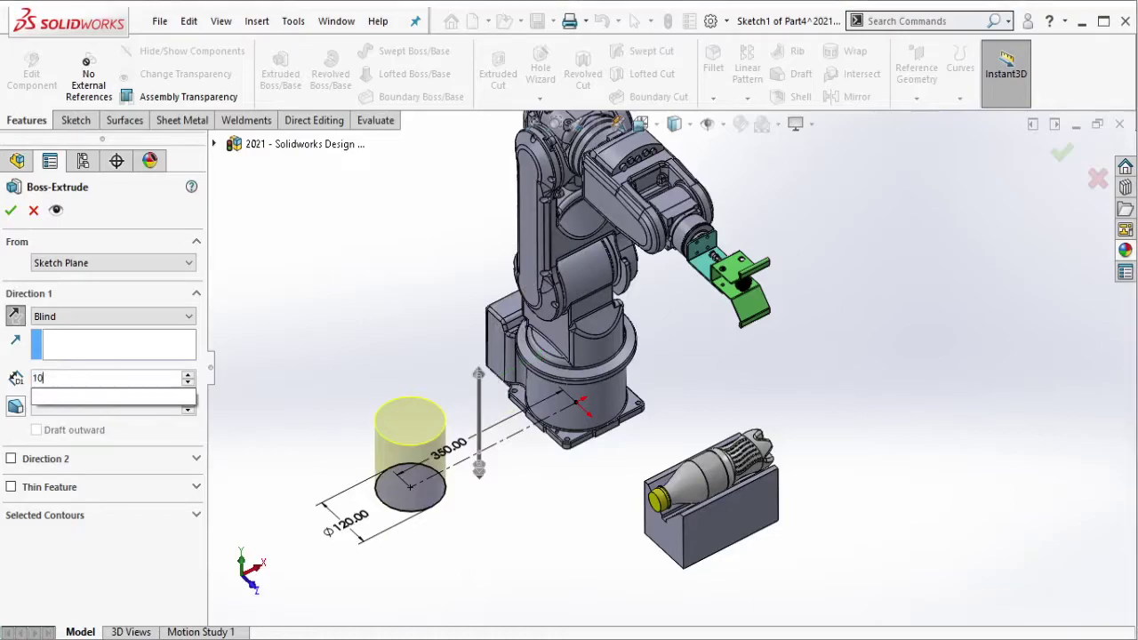
type("0")
key("Return")
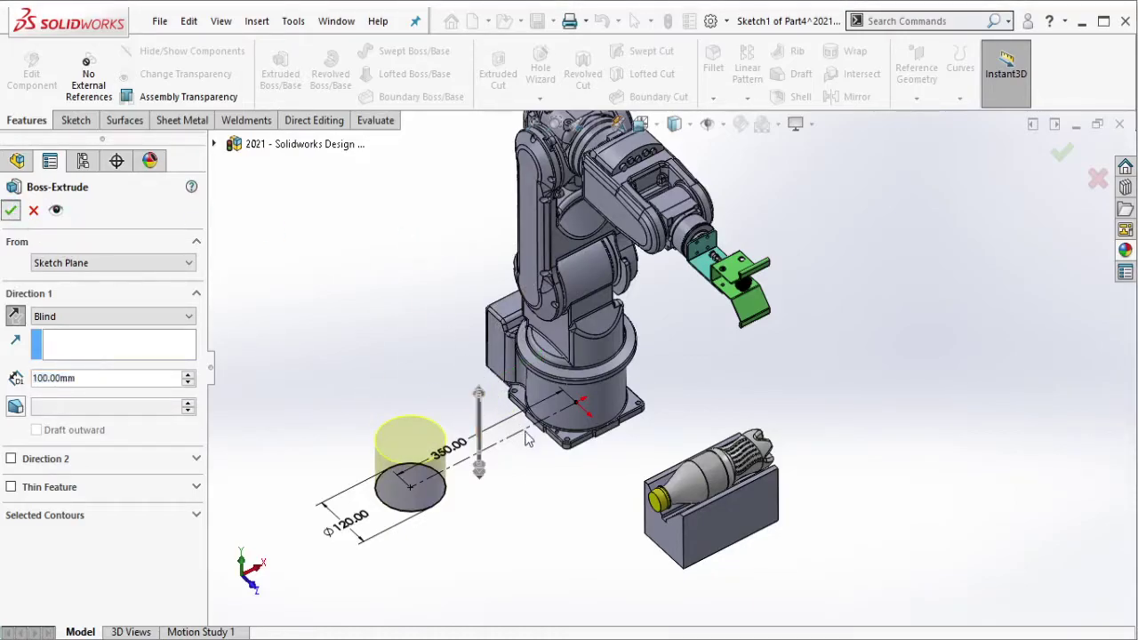
key("Return")
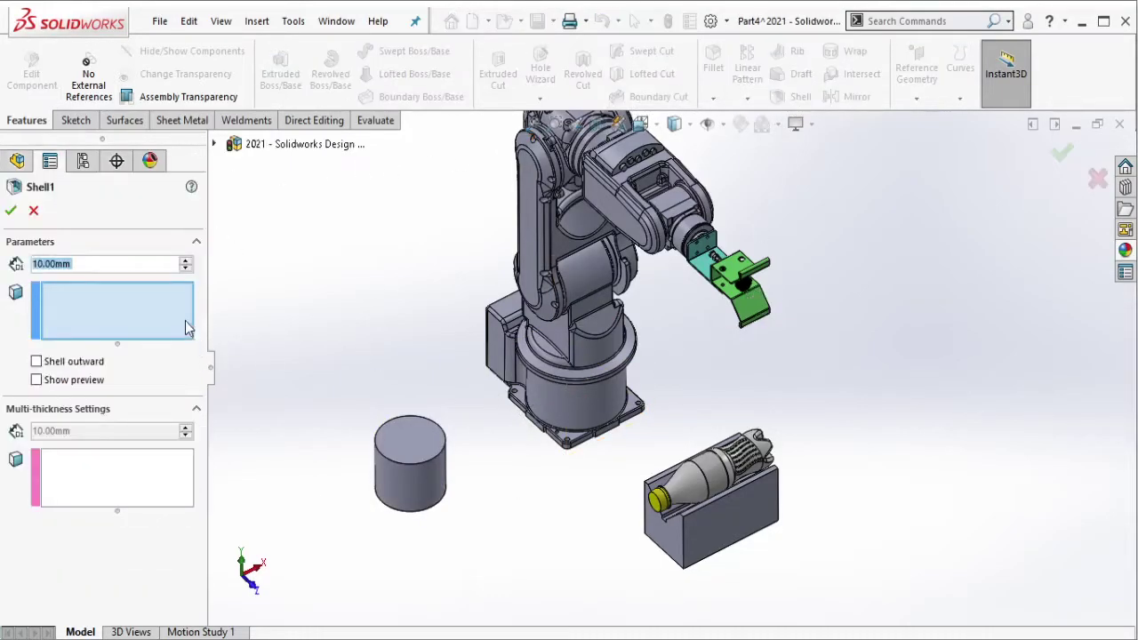
Shell the cylinder with 3 mm walls, removing its top face.
type("3")
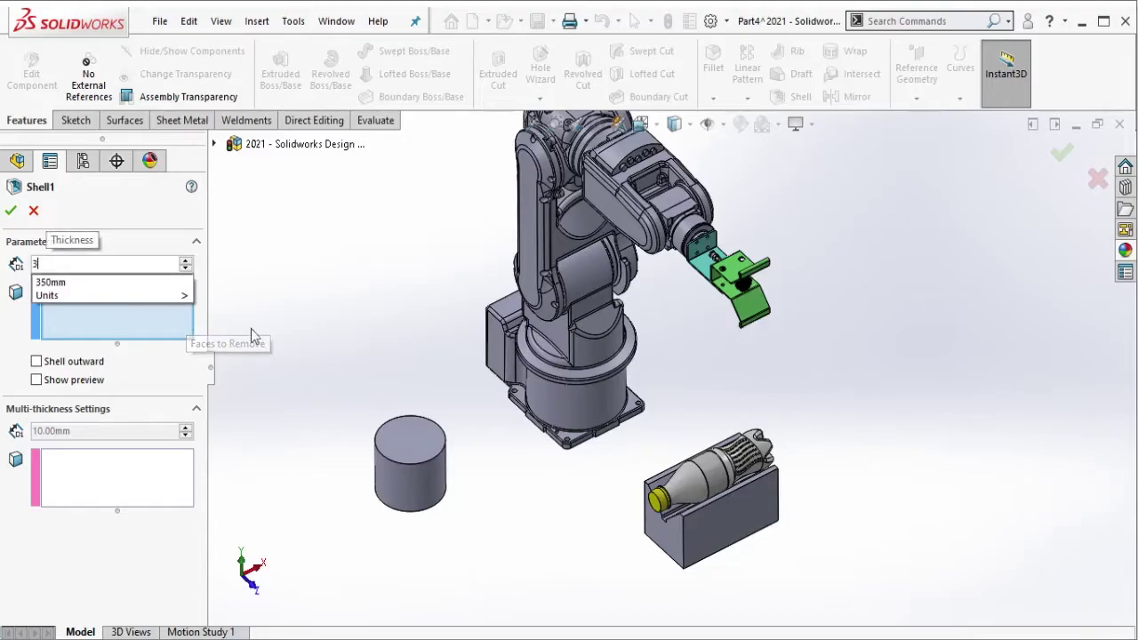
left_click(395, 437)
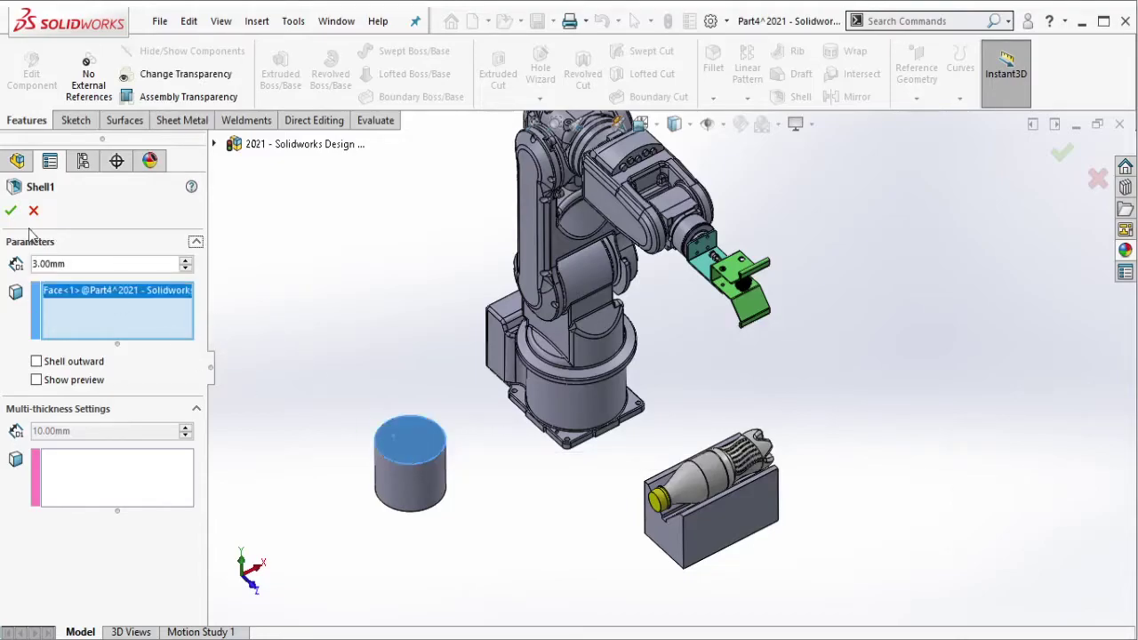
key("Return")
mouse_move(321, 310)
middle_mouse_down()
mouse_move(380, 459)
mouse_move(373, 386)
middle_mouse_up()
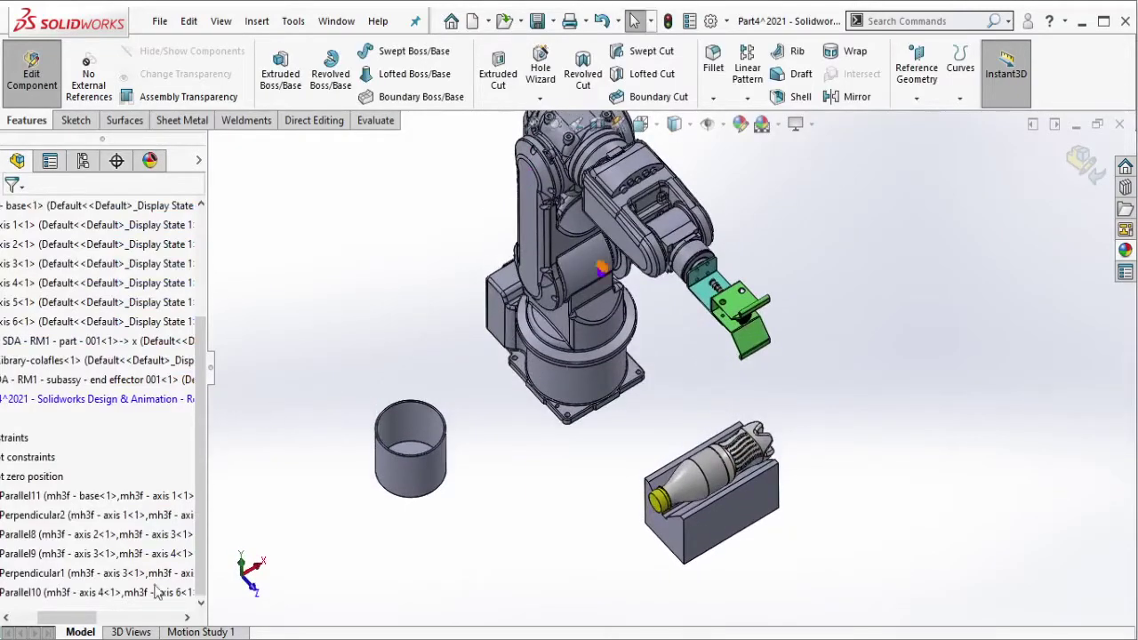
Break all of Part4's external references and exit in-context component editing.
left_click_drag(80, 620, 44, 620)
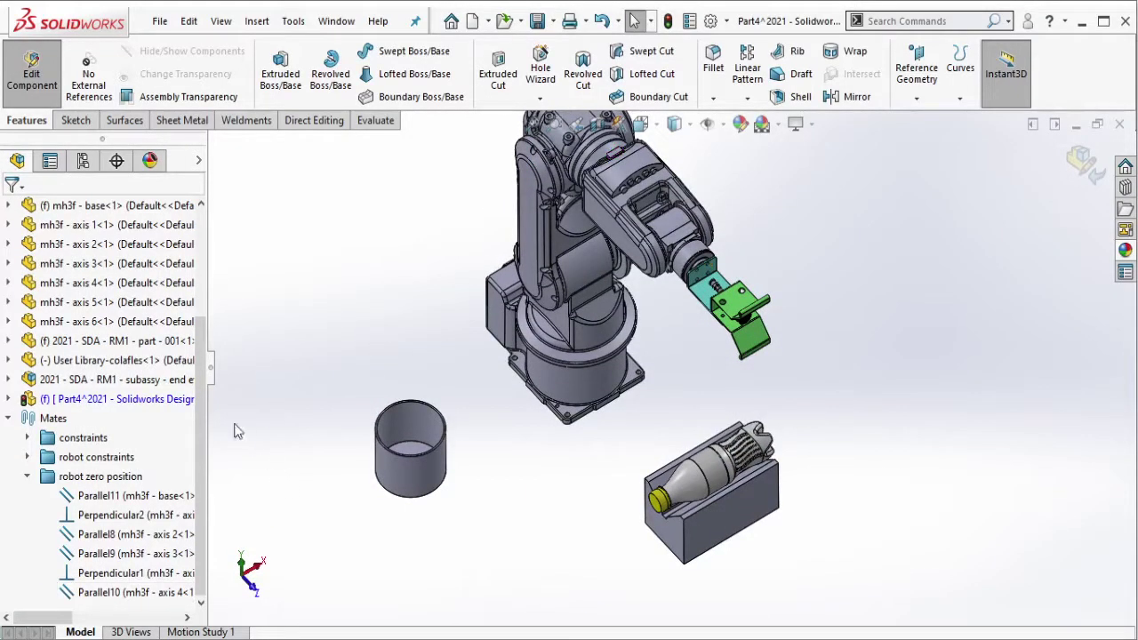
right_click(189, 400)
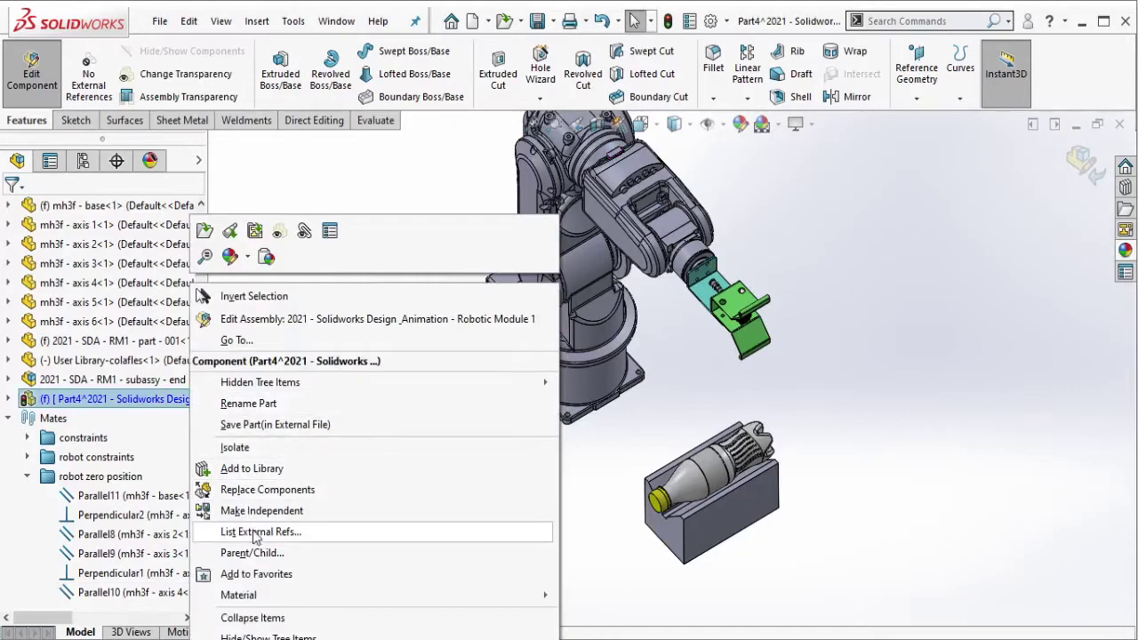
left_click(258, 531)
left_click(364, 474)
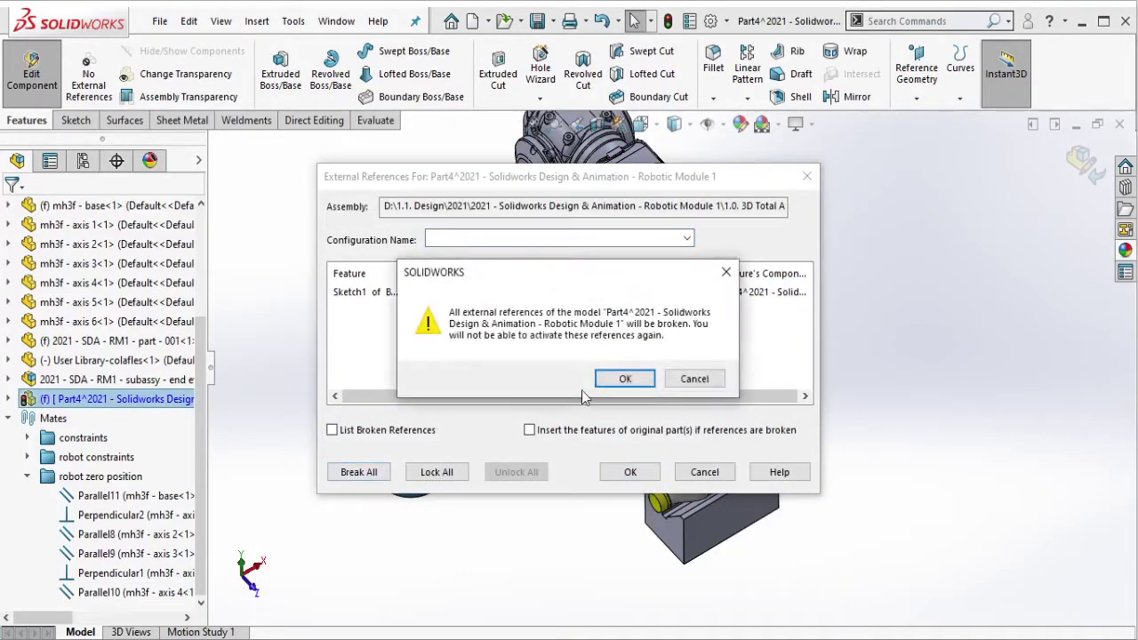
left_click(624, 381)
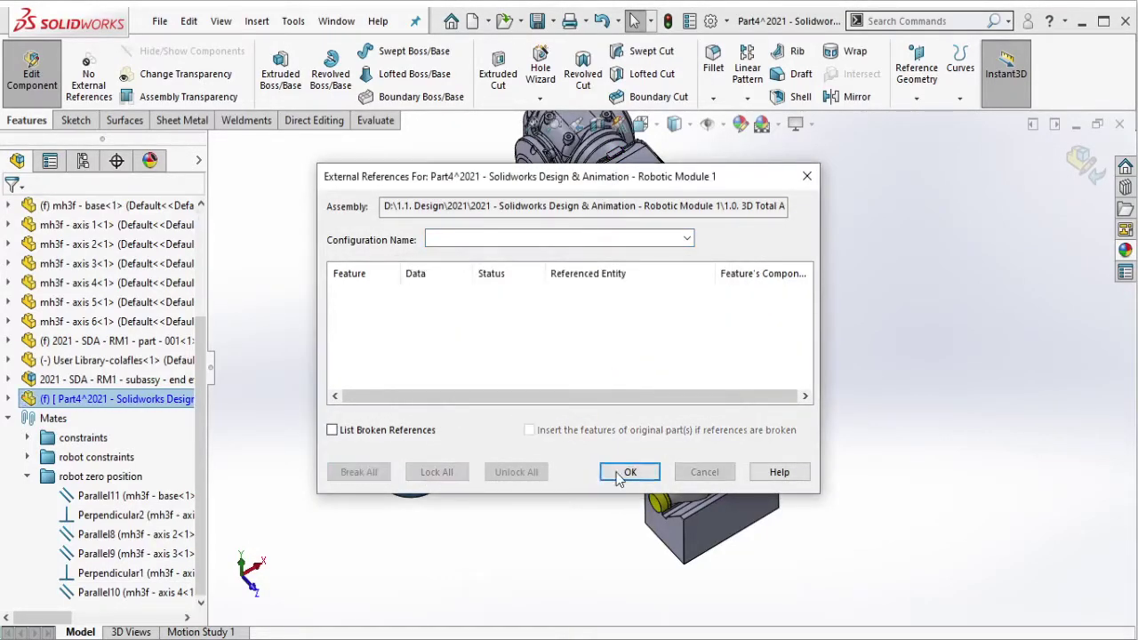
left_click(627, 472)
left_click(32, 73)
left_click(183, 400)
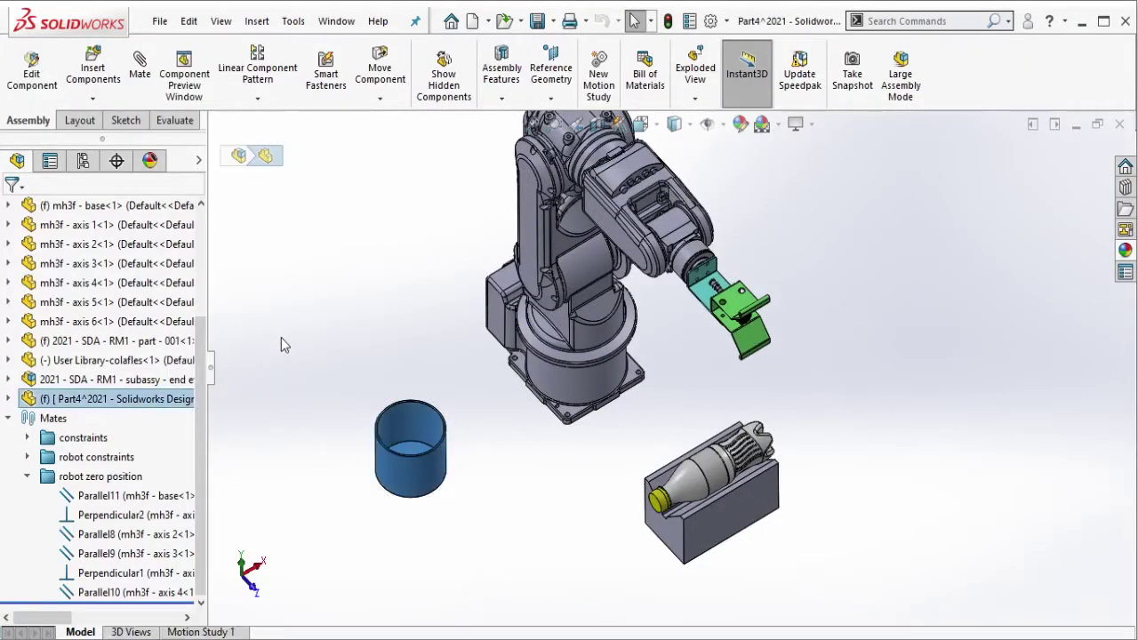
Save the cup part as '2021 - SDA - RM1 - part - 004' in the 1.2. 3D Parts folder.
key("ctrl+7")
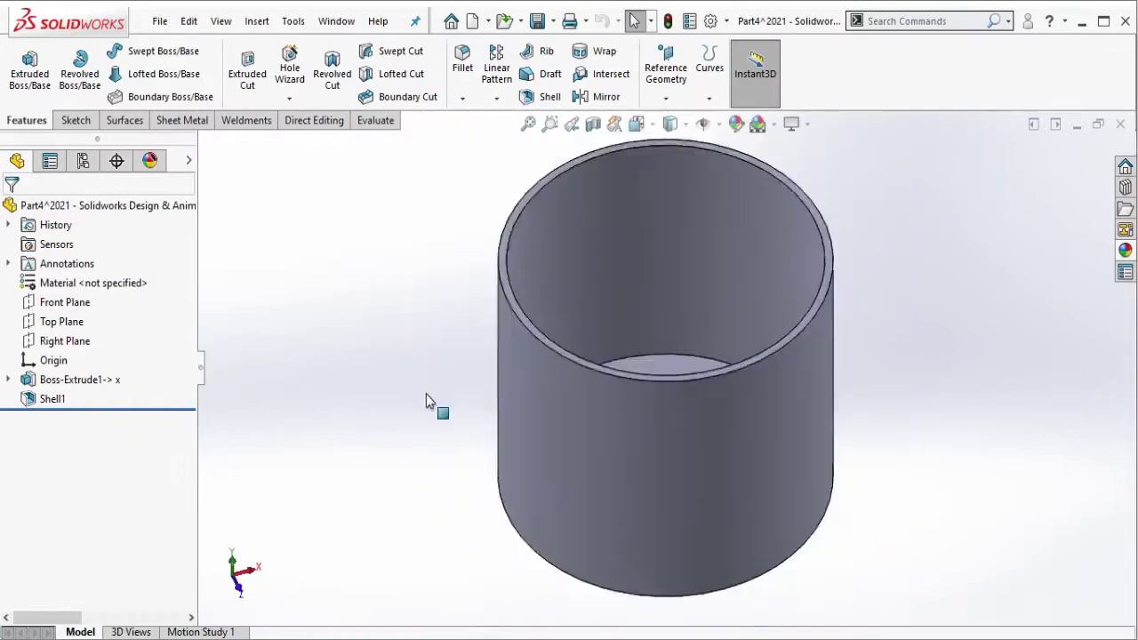
left_click(160, 21)
left_click(194, 234)
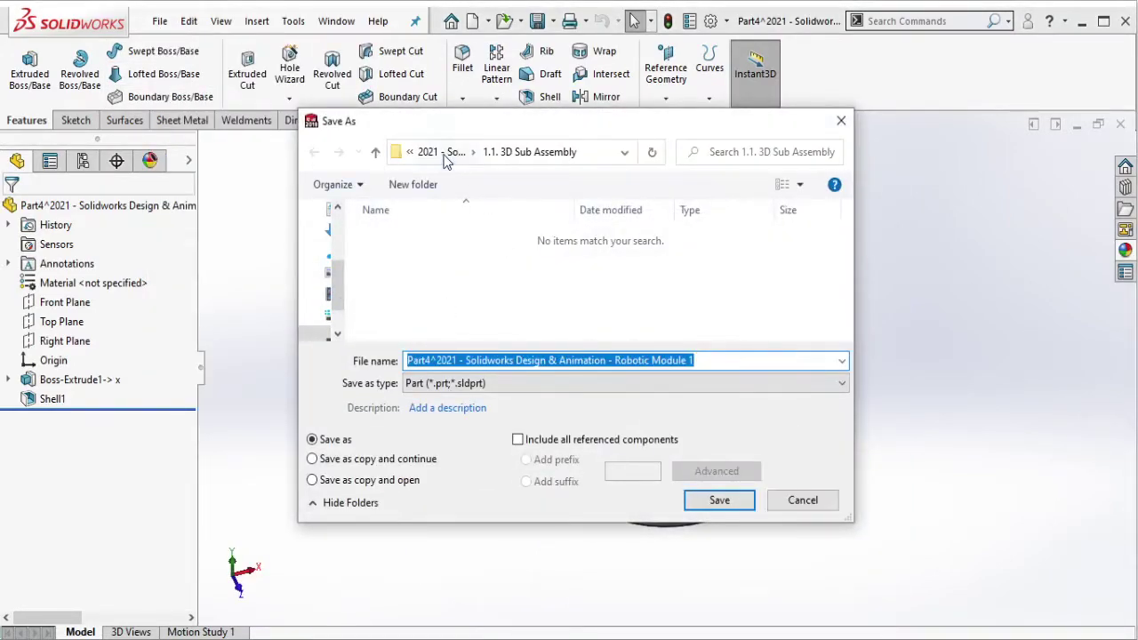
left_click(447, 157)
double_click(437, 274)
left_click(440, 273)
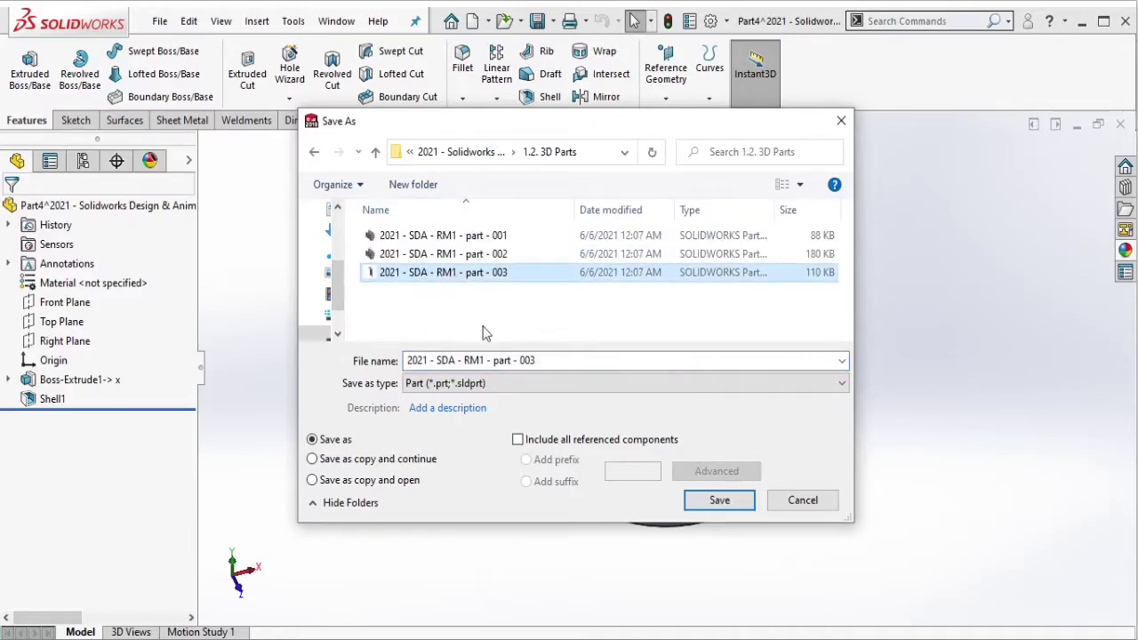
left_click(541, 362)
left_click(574, 362)
key("BackSpace")
type("4")
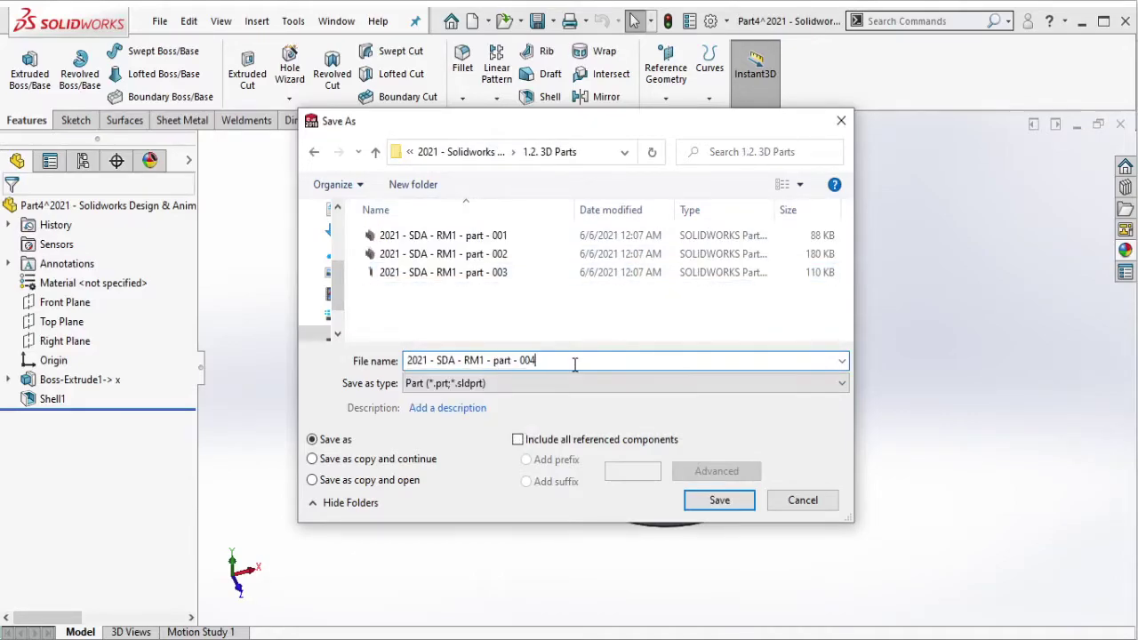
left_click(719, 501)
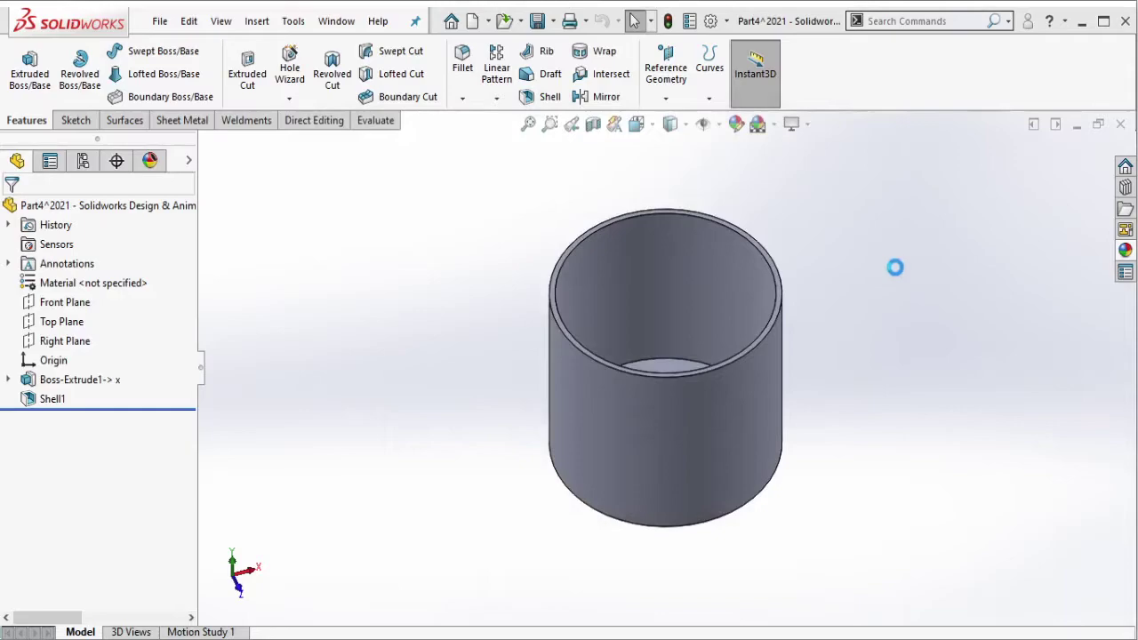
Back in the assembly, copy the fixture's cola bottle to beside the robot base.
key("ctrl+Tab")
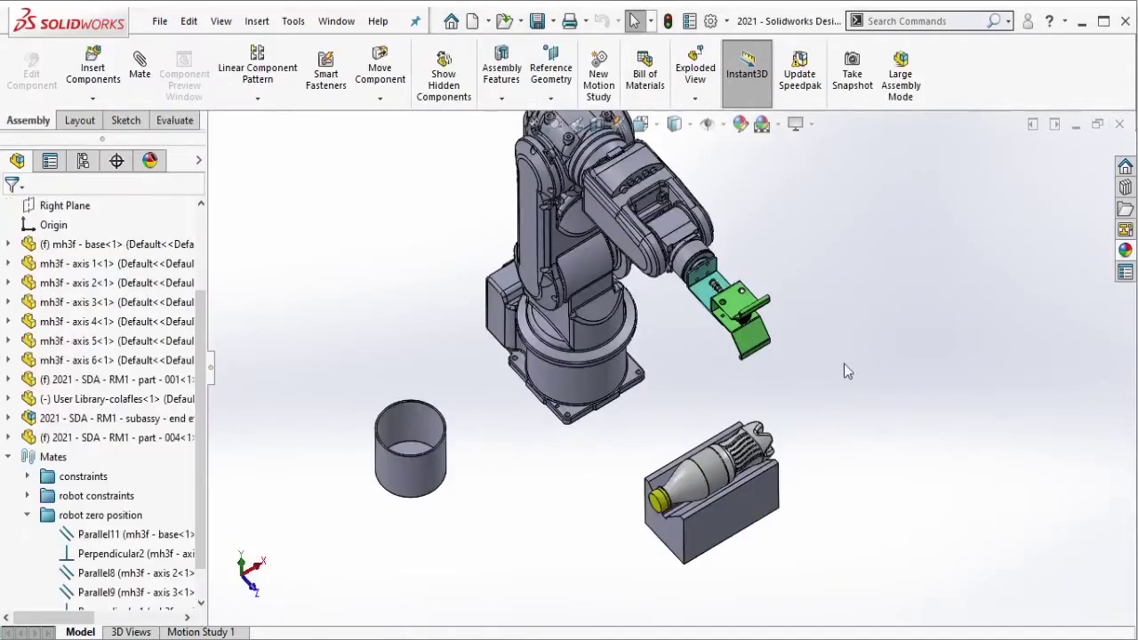
left_click(27, 516)
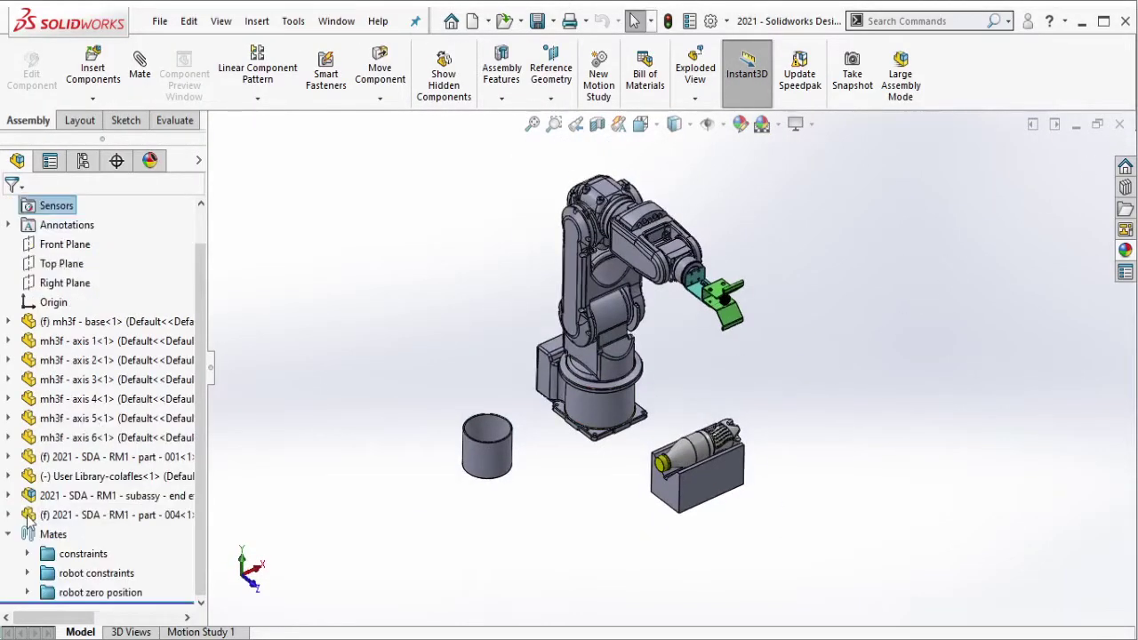
scroll(658, 418, "down", 2)
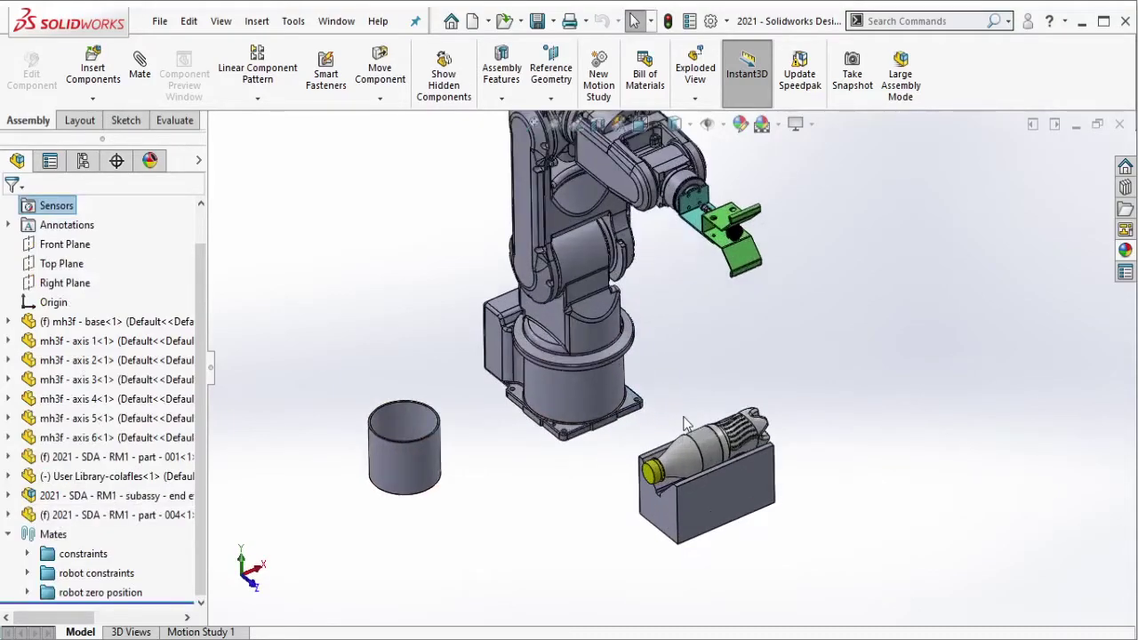
left_click(686, 452)
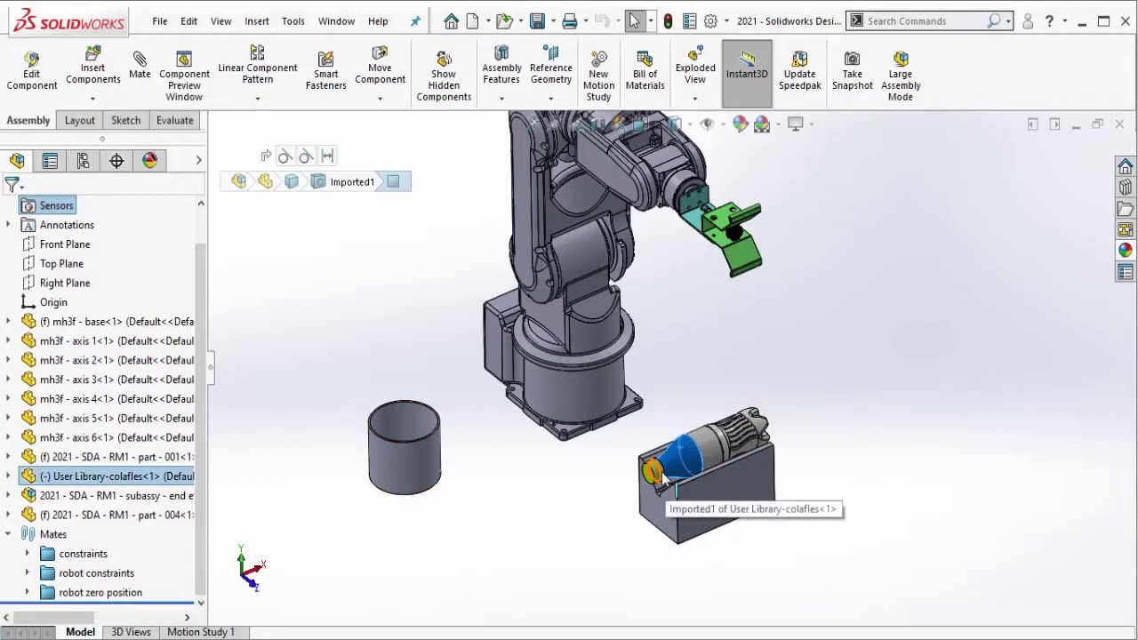
left_click_drag(679, 487, 394, 347, "ctrl")
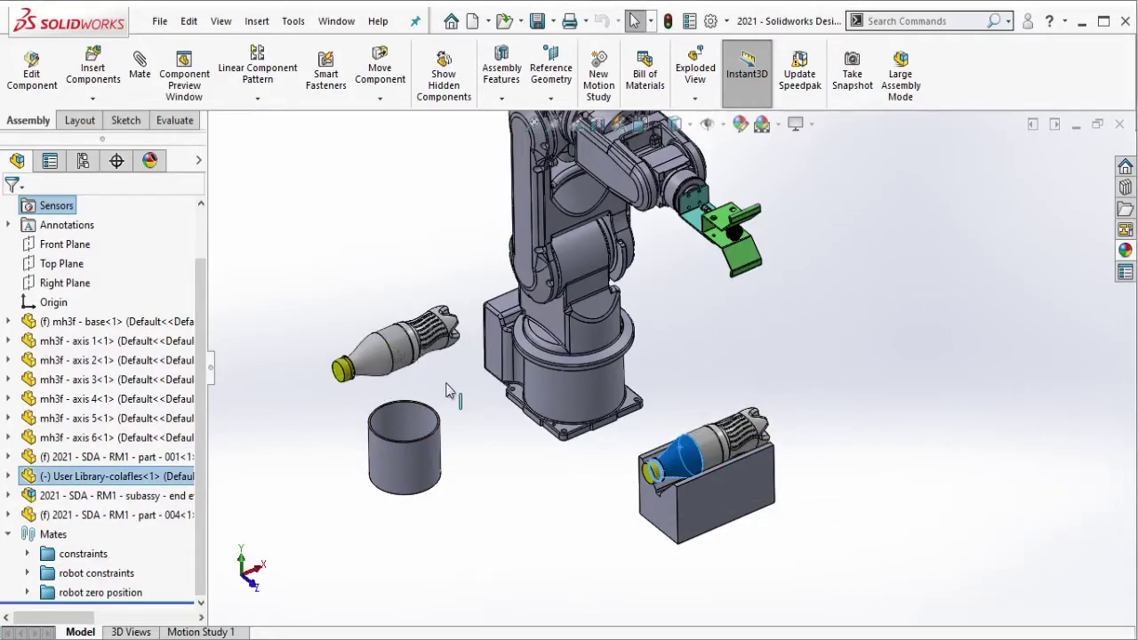
Rotate the copied bottle so it stands upright beside the cup.
left_click(379, 98)
left_click(384, 142)
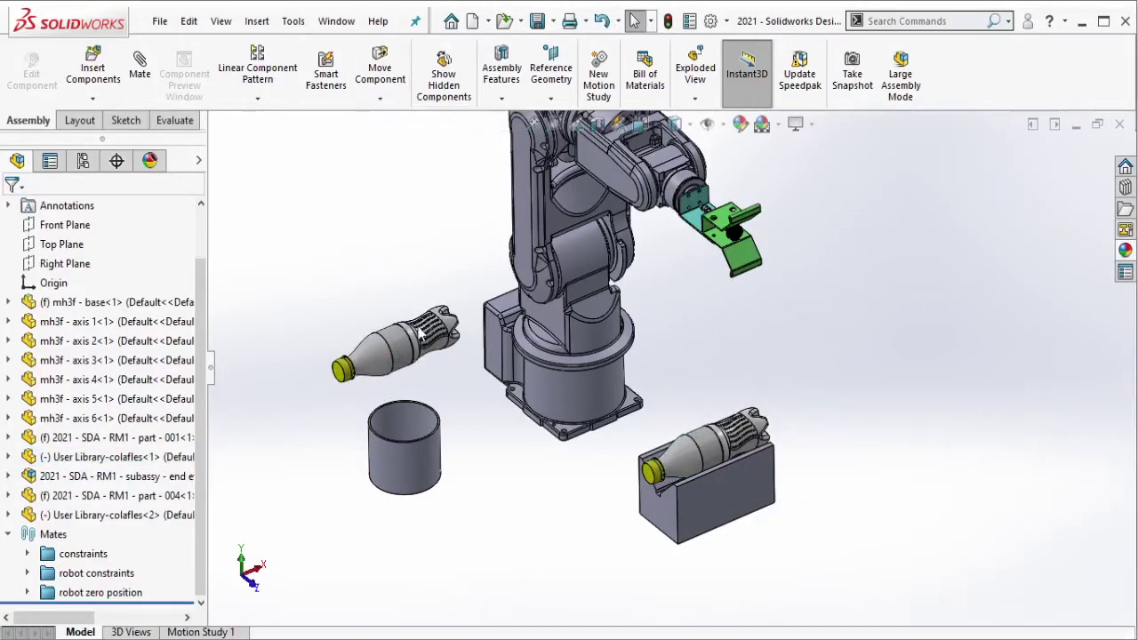
mouse_move(395, 345)
left_mouse_down()
mouse_move(444, 261)
mouse_move(488, 123)
mouse_move(471, 116)
left_mouse_up()
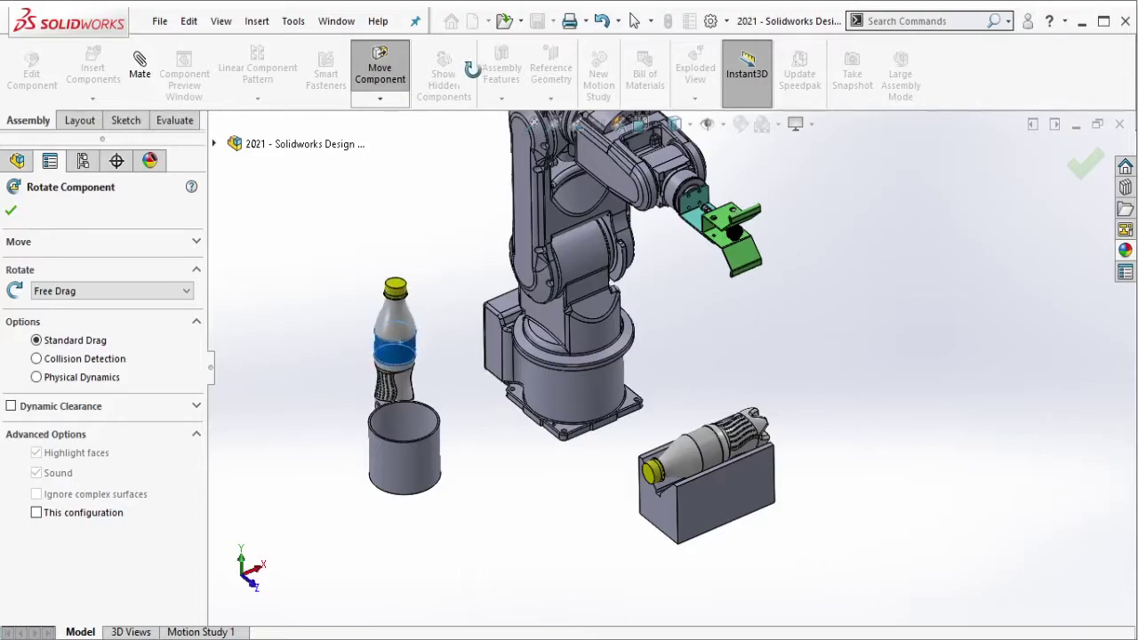
key("Escape")
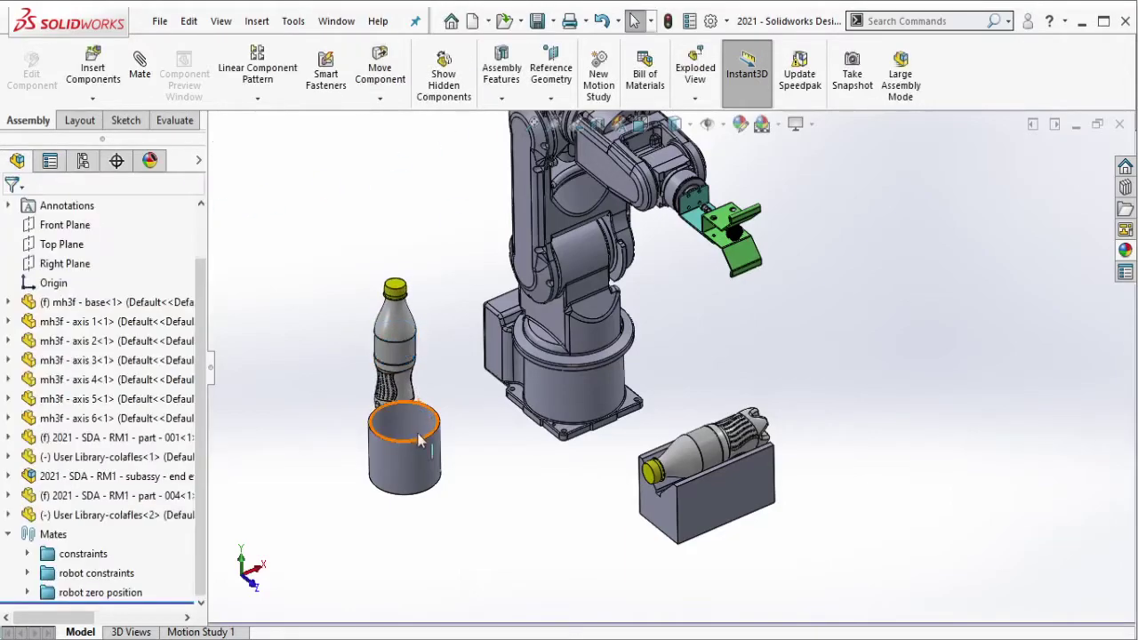
middle_click_drag(534, 285, 622, 320)
left_click(418, 464)
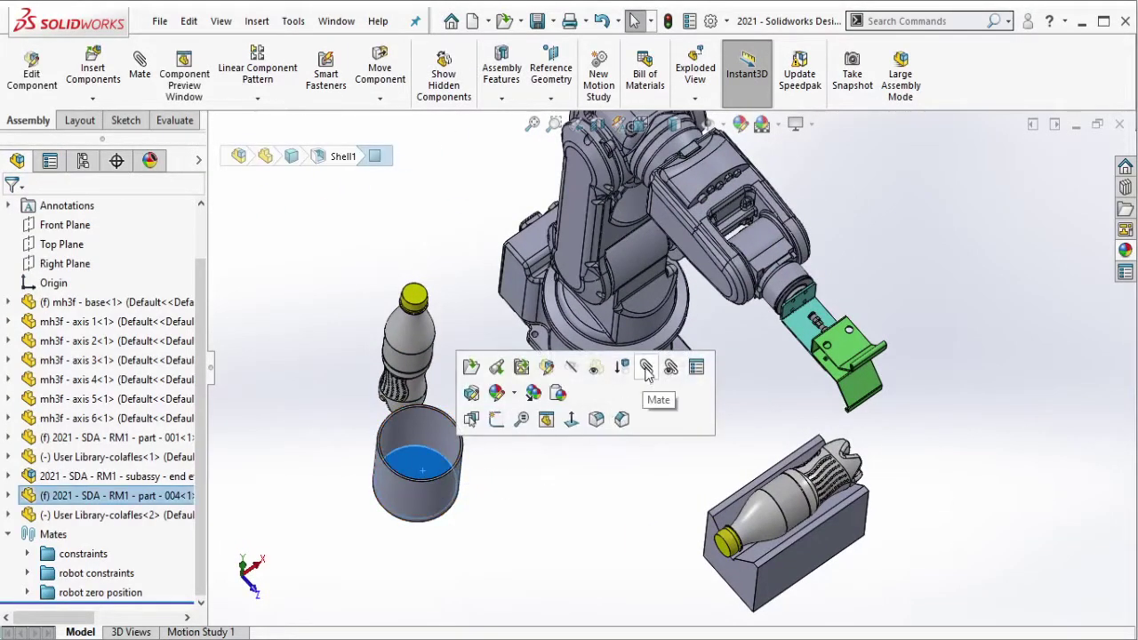
Mate the bottle's base coincident with the cup's inner floor.
left_click(139, 62)
middle_click_drag(392, 409, 484, 413)
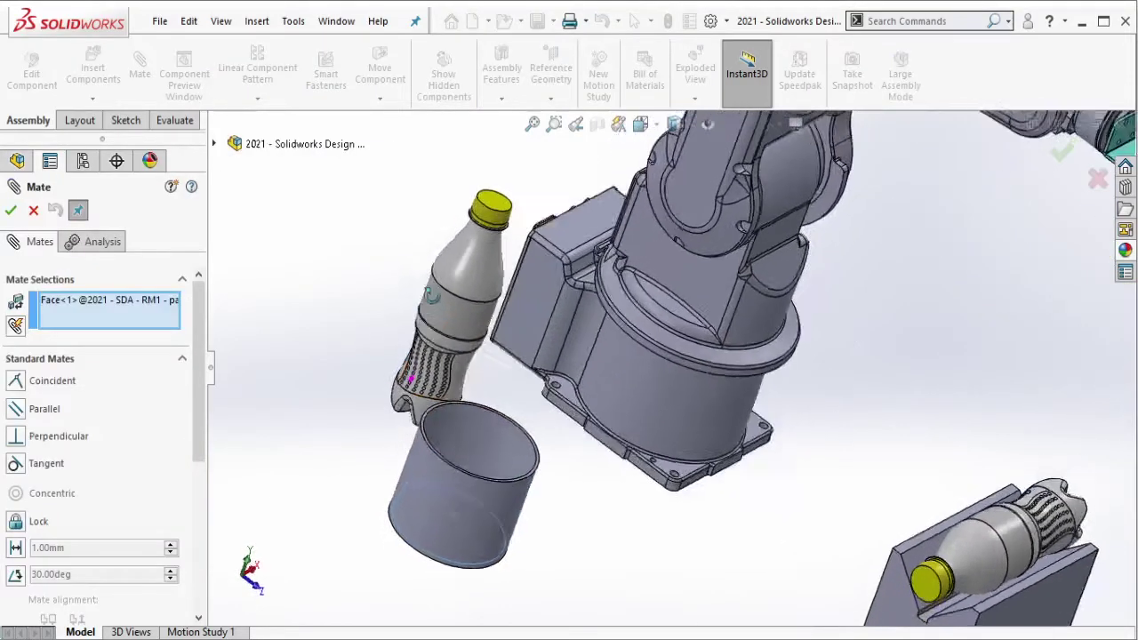
scroll(485, 414, "down", 5)
scroll(449, 425, "down", 3)
scroll(458, 418, "down", 3)
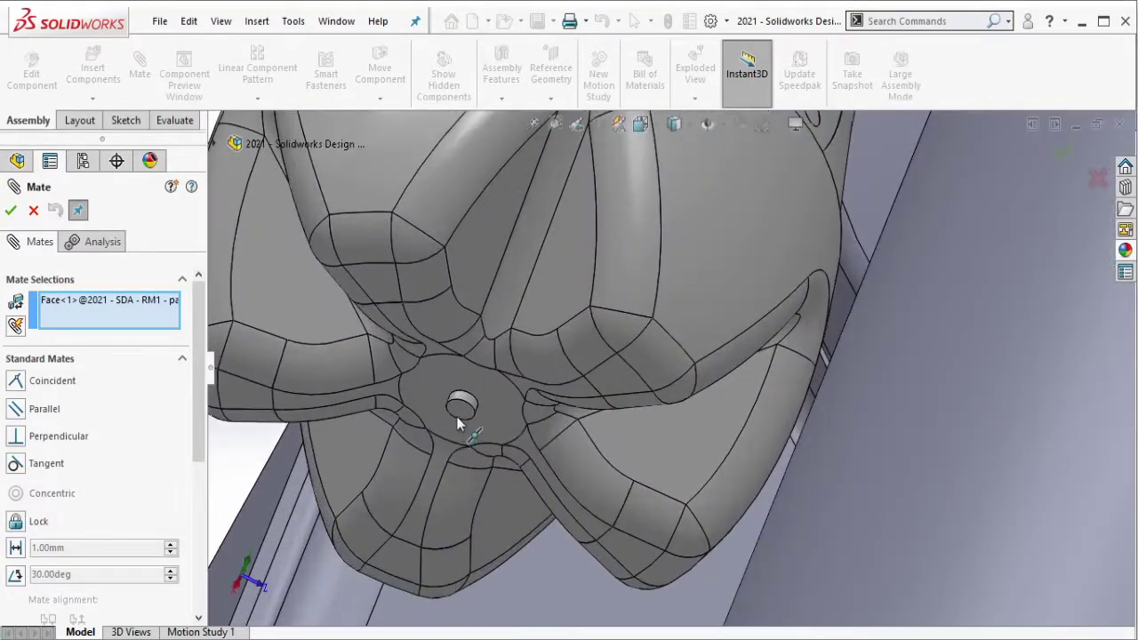
left_click(459, 420)
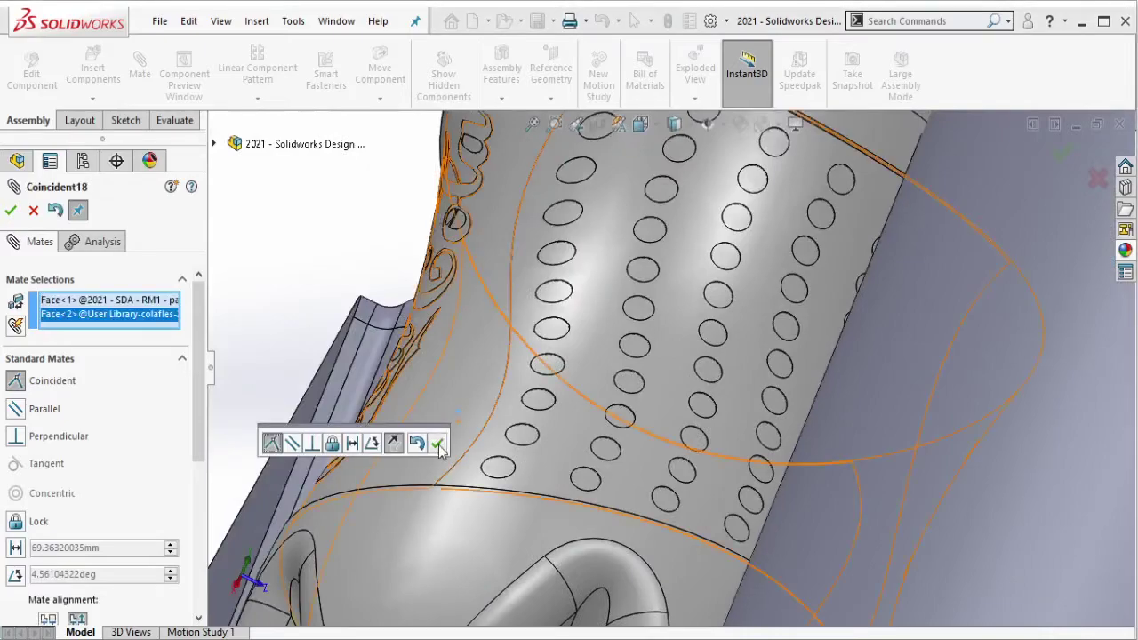
left_click(442, 439)
Make the bottle concentric with the cup's inner wall, using the mates for positioning only.
scroll(743, 249, "up", 5)
scroll(740, 242, "up", 3)
scroll(699, 420, "up", 2)
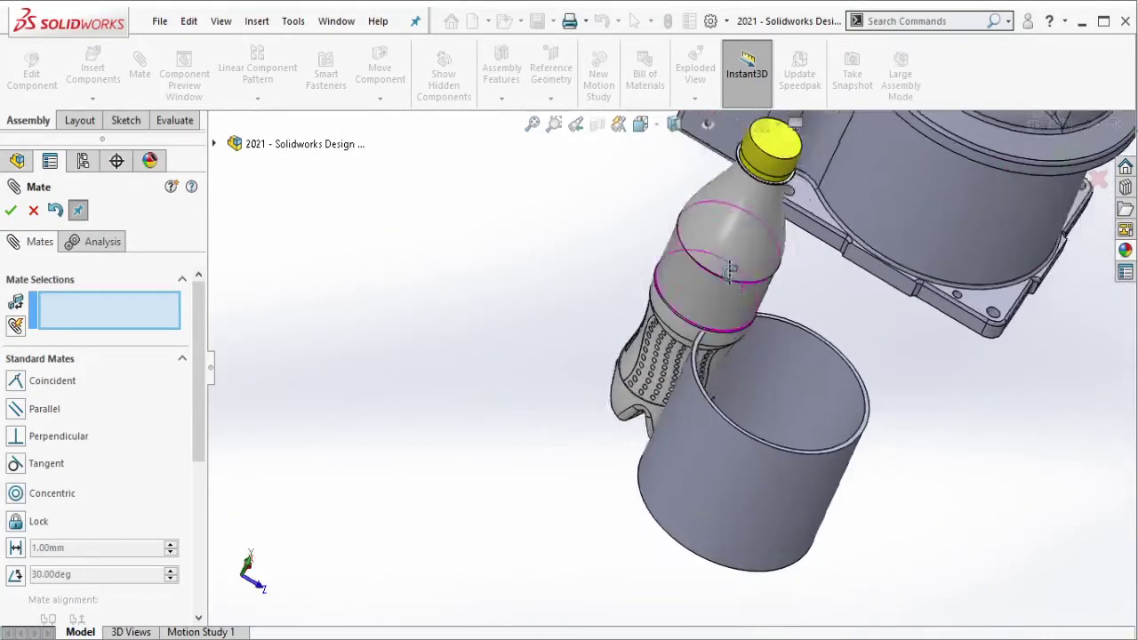
middle_click_drag(699, 419, 740, 230)
left_click(761, 298)
left_click(810, 378)
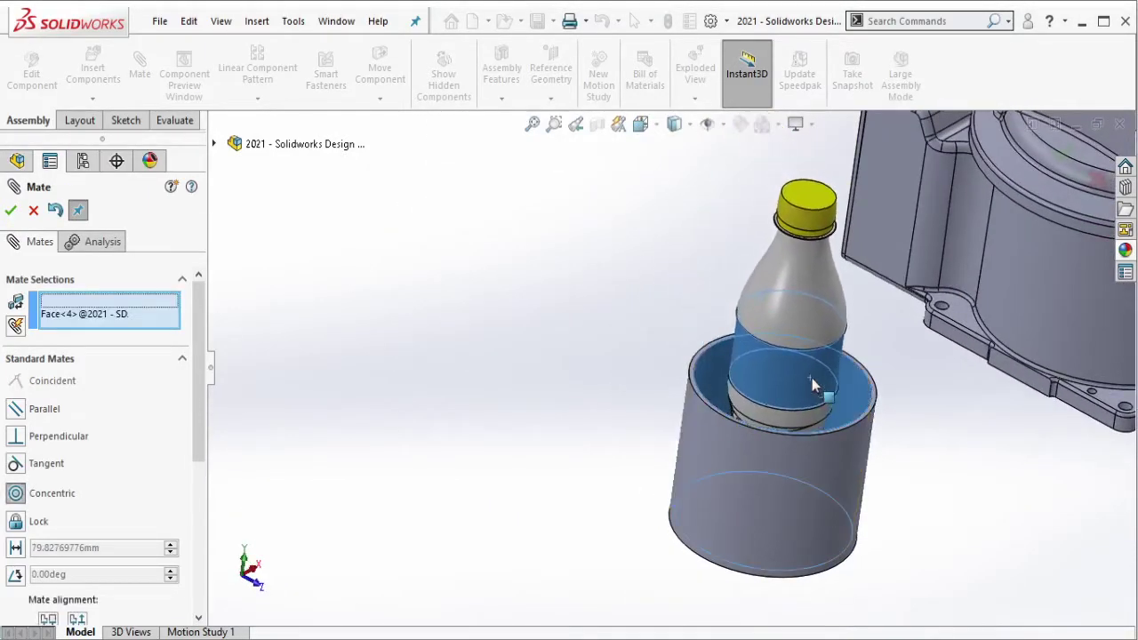
left_click(1020, 406)
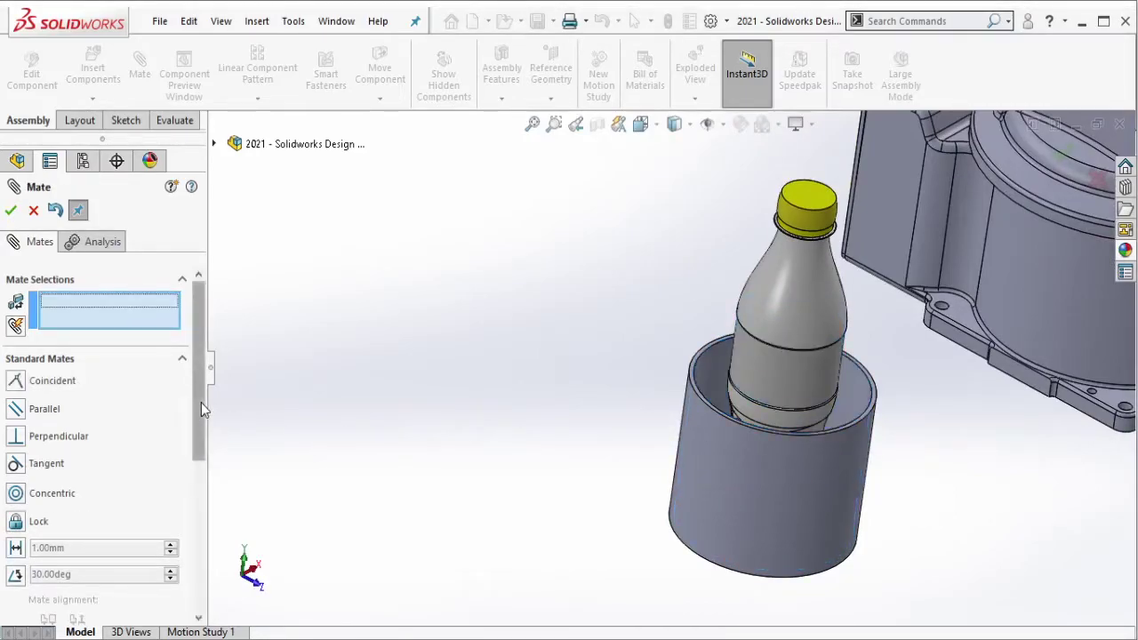
scroll(201, 402, "down", 5)
left_click(87, 592)
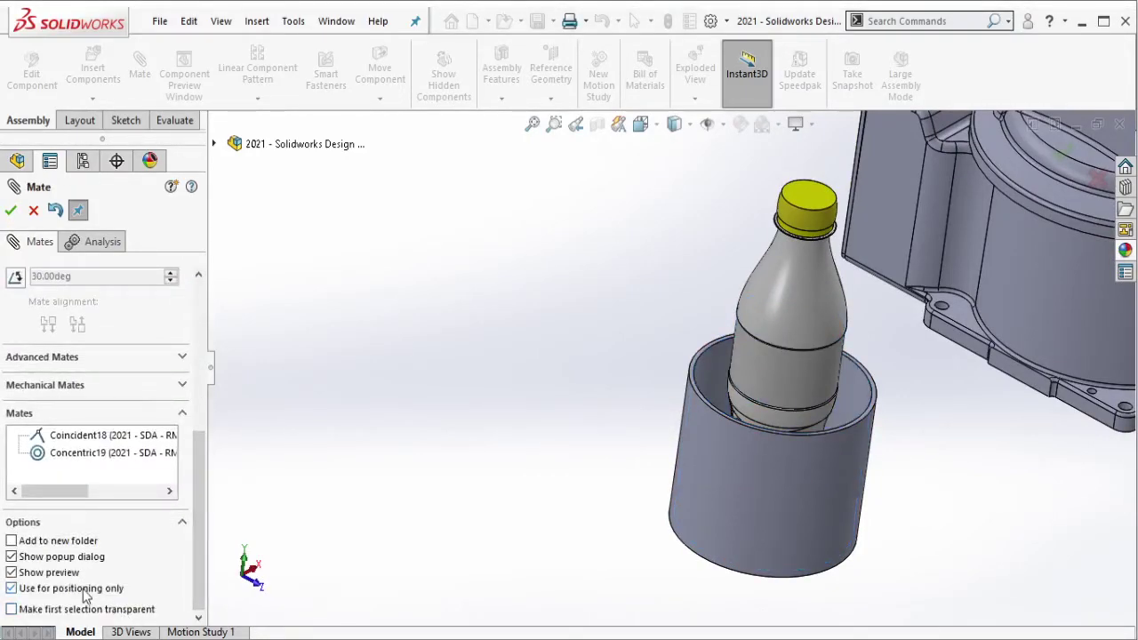
left_click(11, 211)
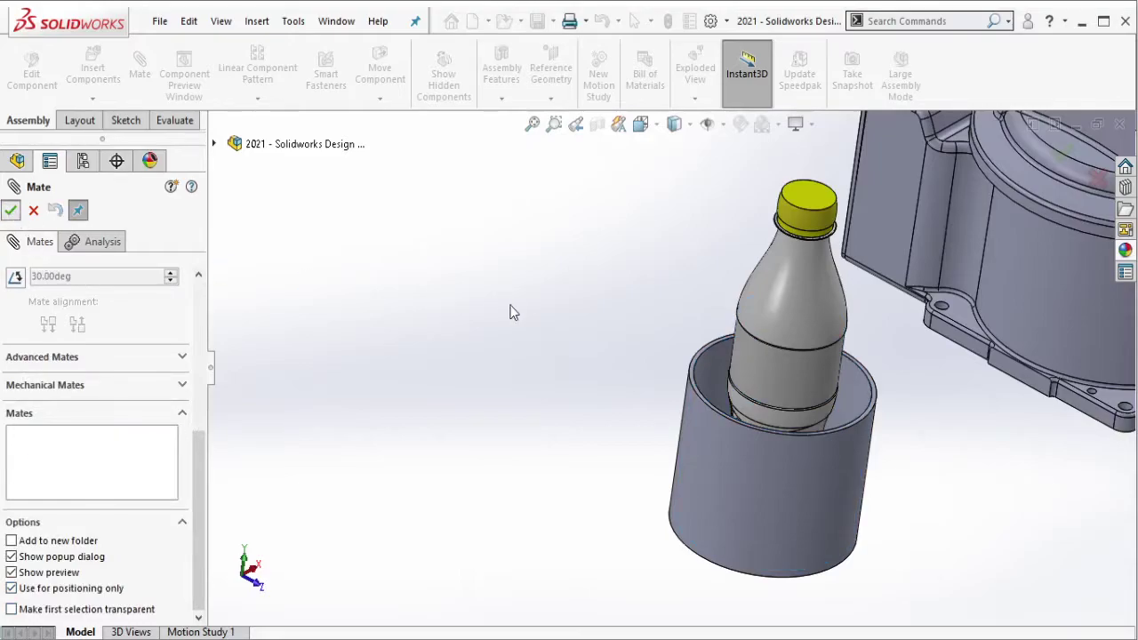
Fix both bottles in place and move colafles<1> below part - 004 in the tree.
scroll(635, 355, "up", 5)
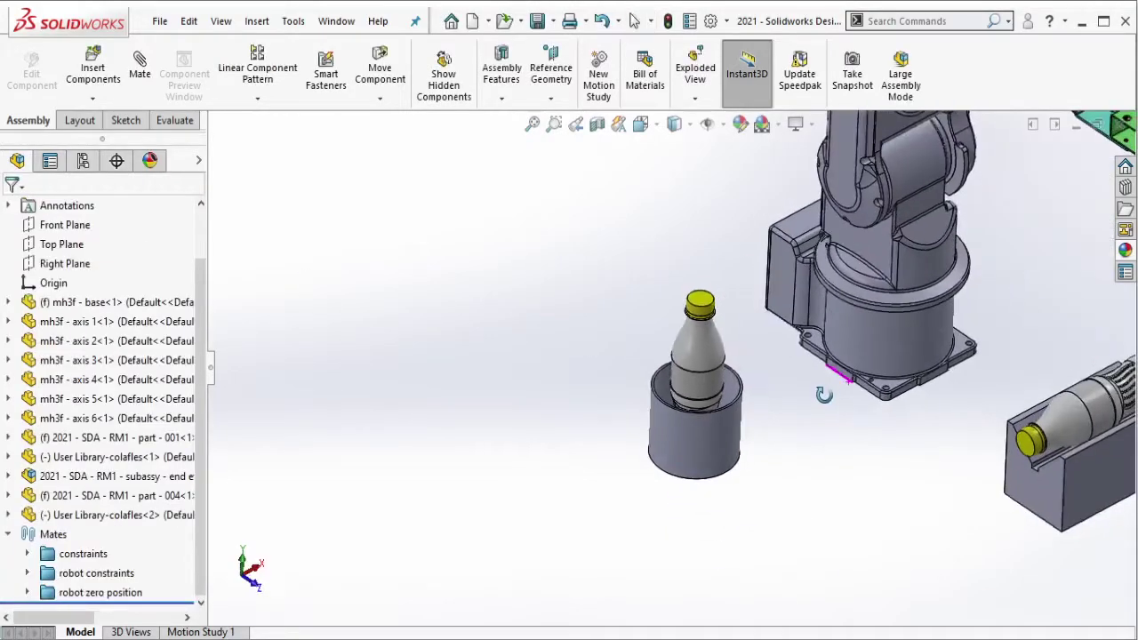
right_click(160, 515)
left_click(205, 342)
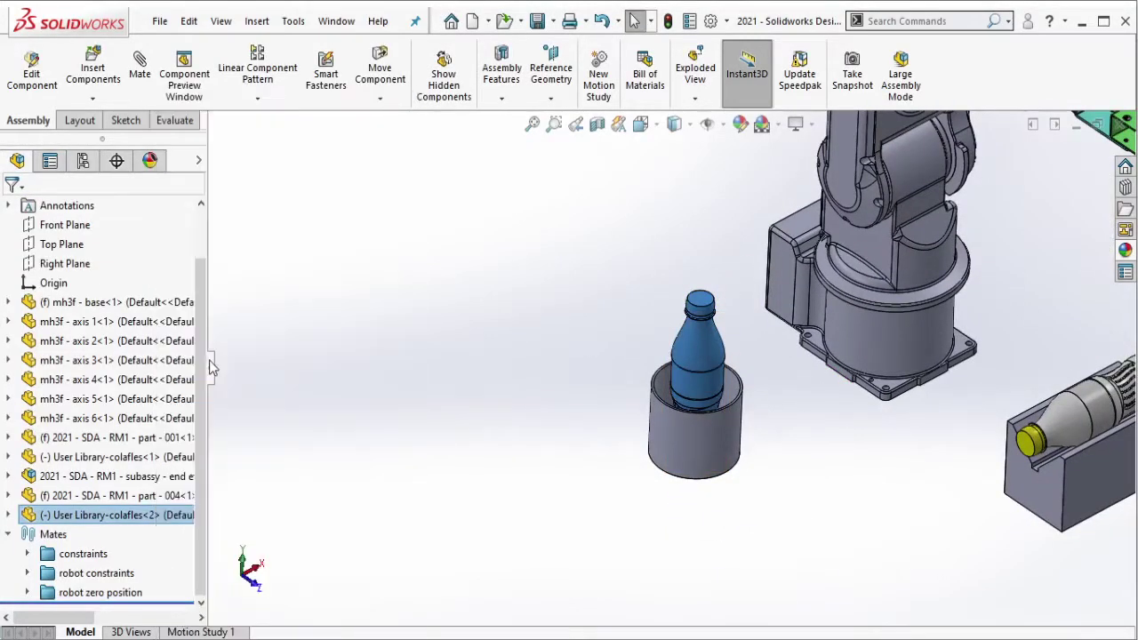
left_click_drag(74, 463, 253, 500)
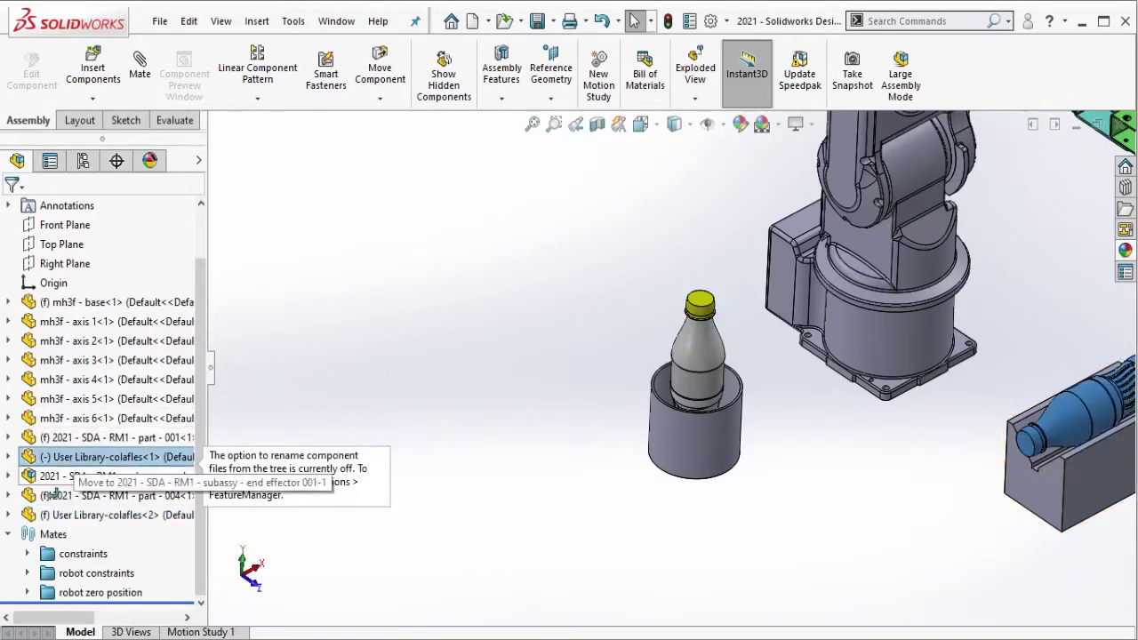
left_click_drag(336, 453, 134, 495)
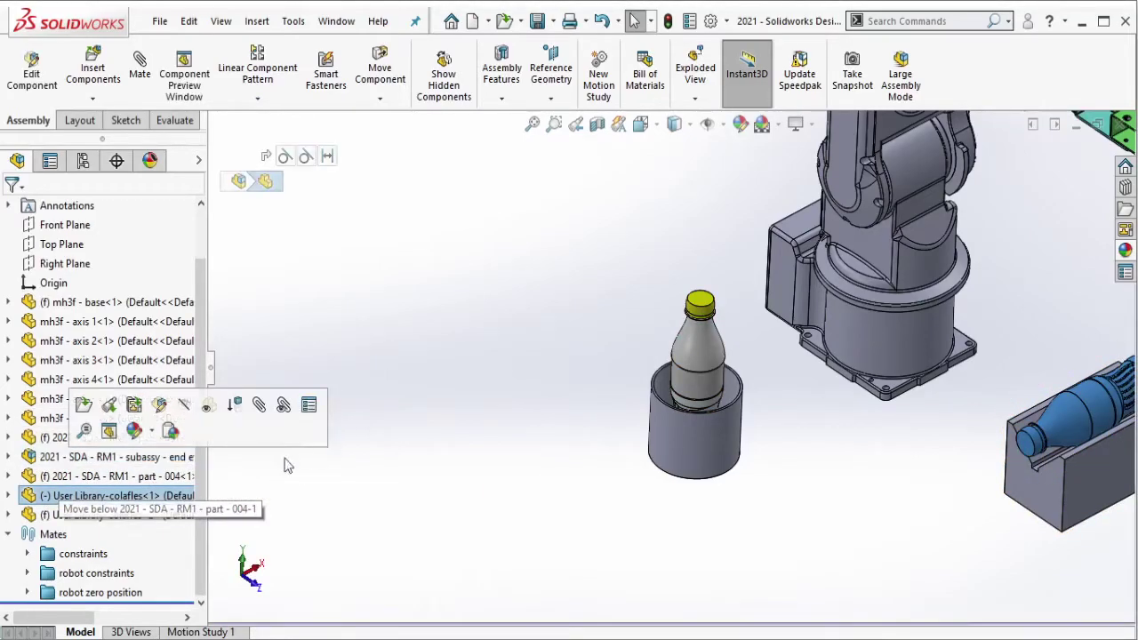
key("f")
left_click(530, 418)
scroll(530, 418, "down", 3)
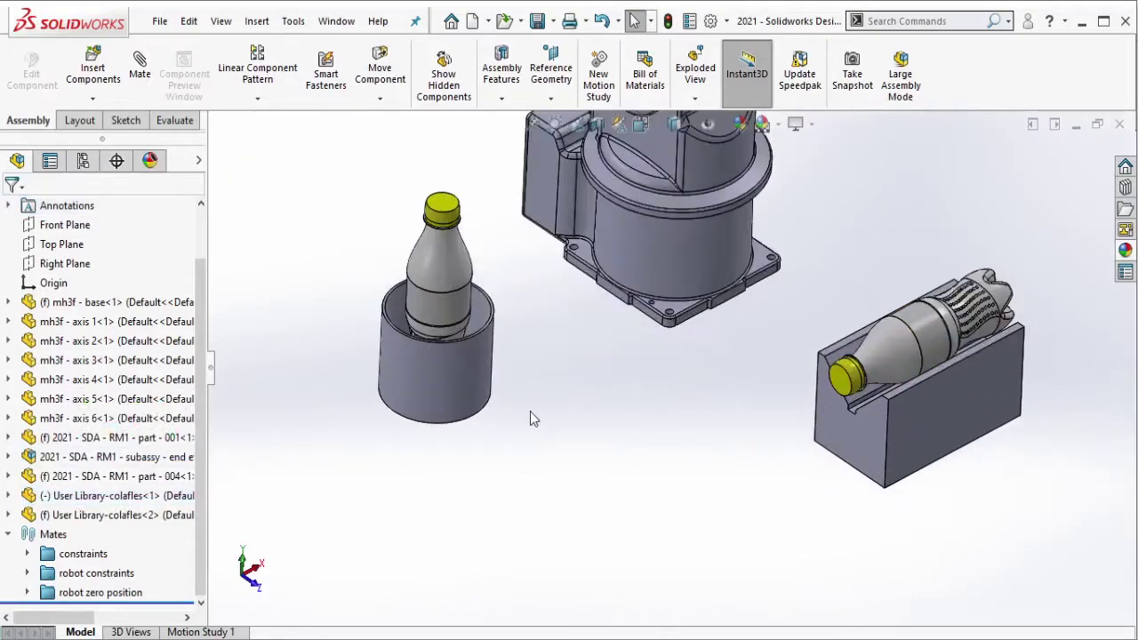
right_click(174, 496)
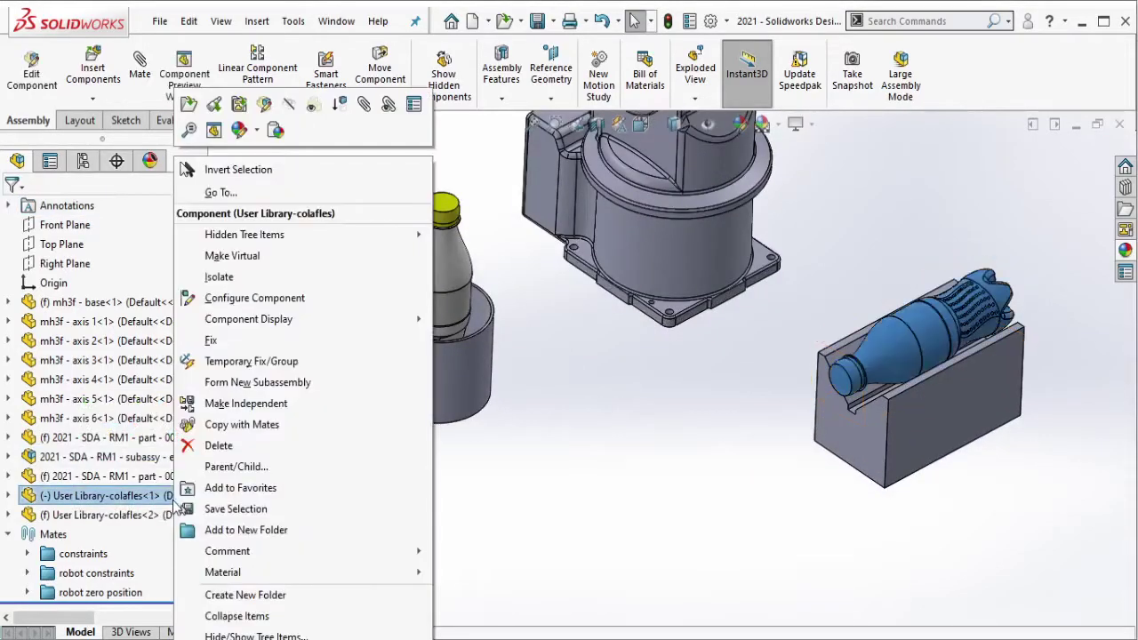
left_click(213, 342)
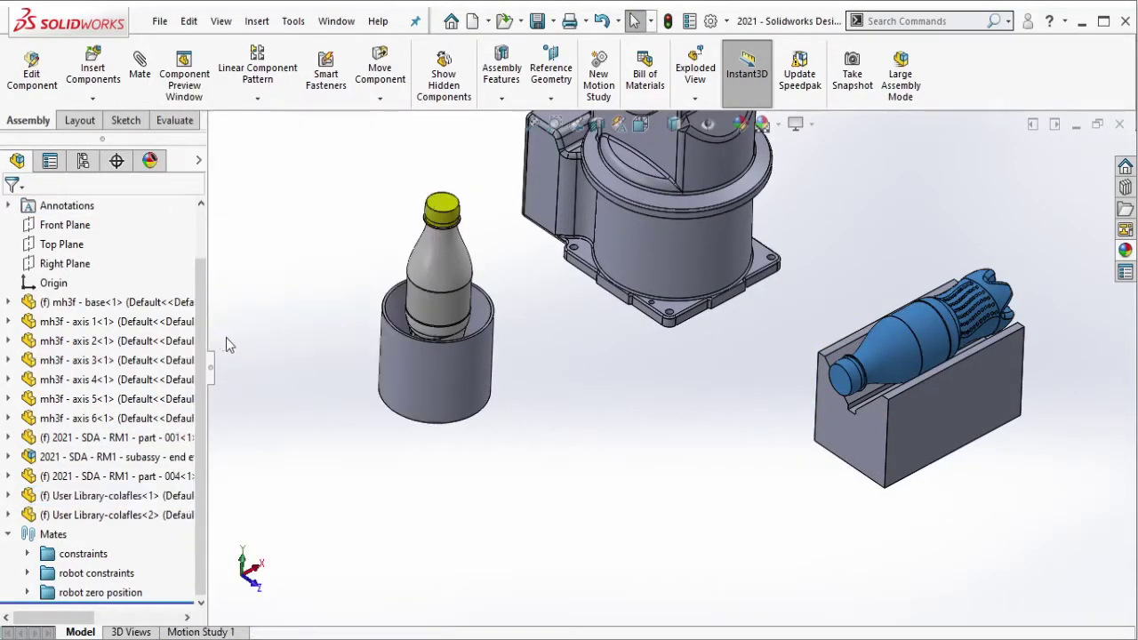
Delete the fixture bottle's Tangent1, Tangent2 and Distance1 mates.
left_click(8, 495)
left_click(27, 418)
left_click(125, 438)
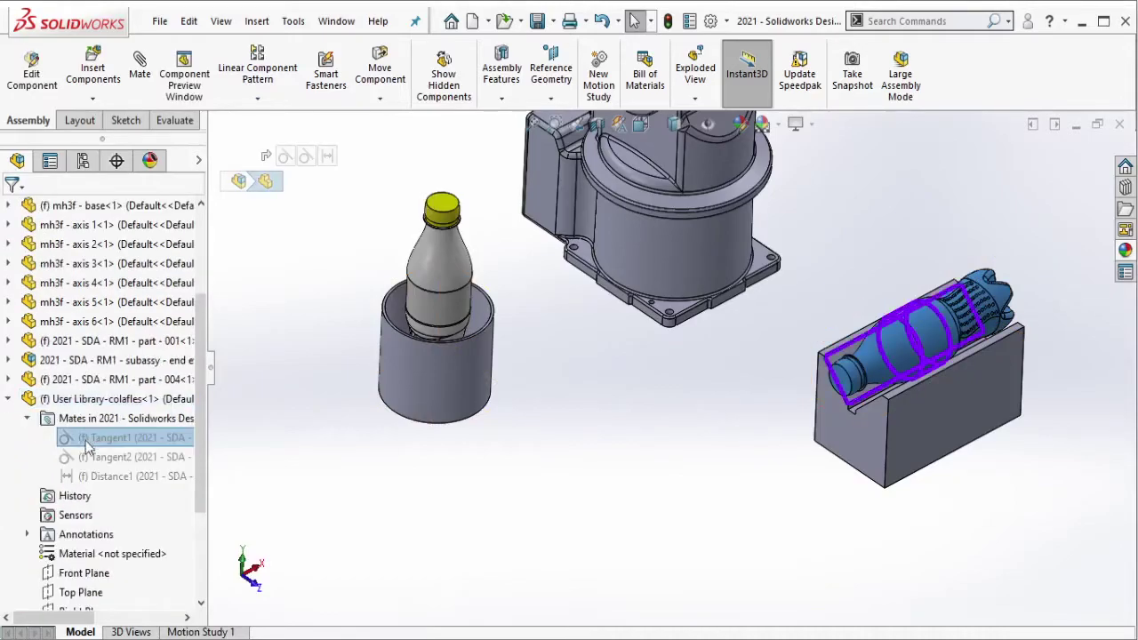
left_click(92, 480, "shift")
right_click(92, 480)
left_click(125, 424)
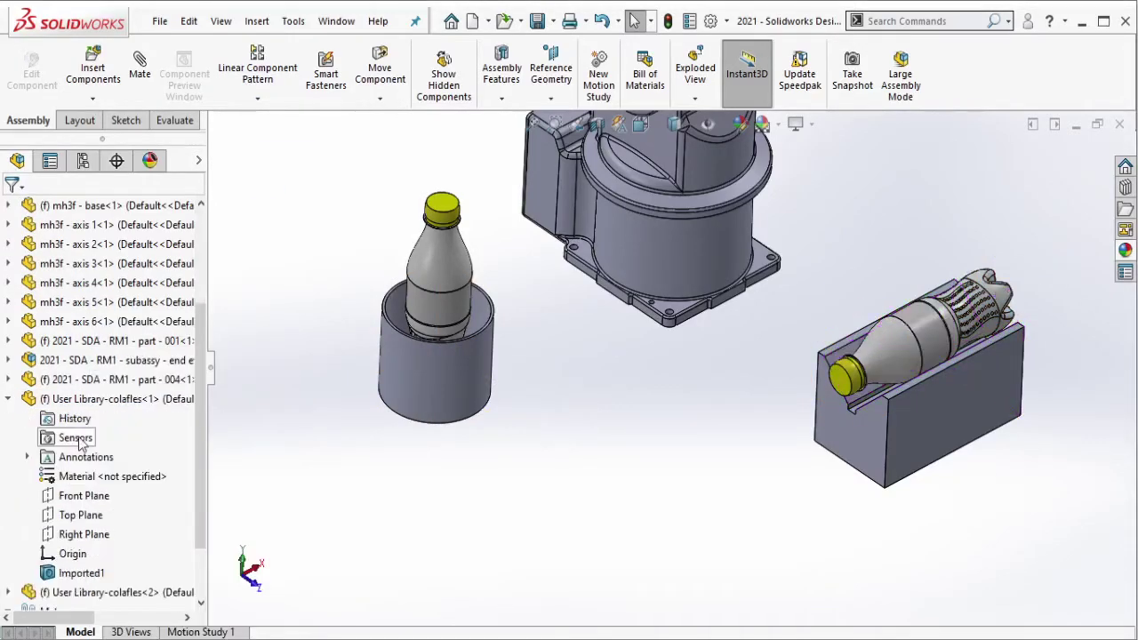
left_click(8, 400)
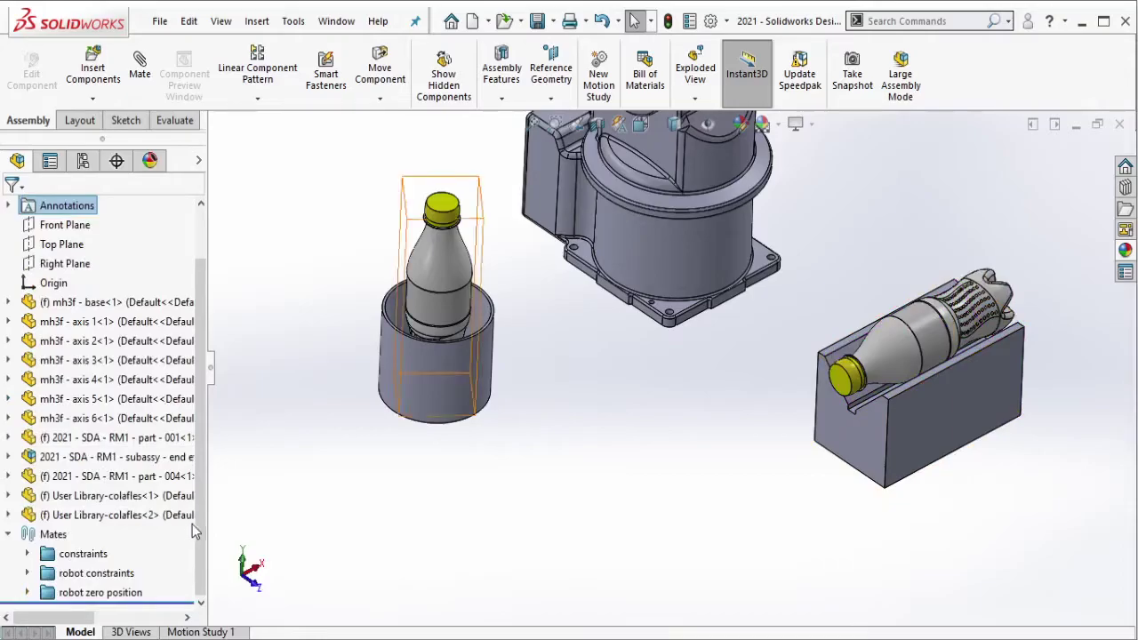
Zoom in on the fixture bottle's hub and start editing the bottle part in place.
key("f")
scroll(876, 403, "down", 2)
middle_click_drag(739, 344, 845, 340)
scroll(699, 351, "down", 5)
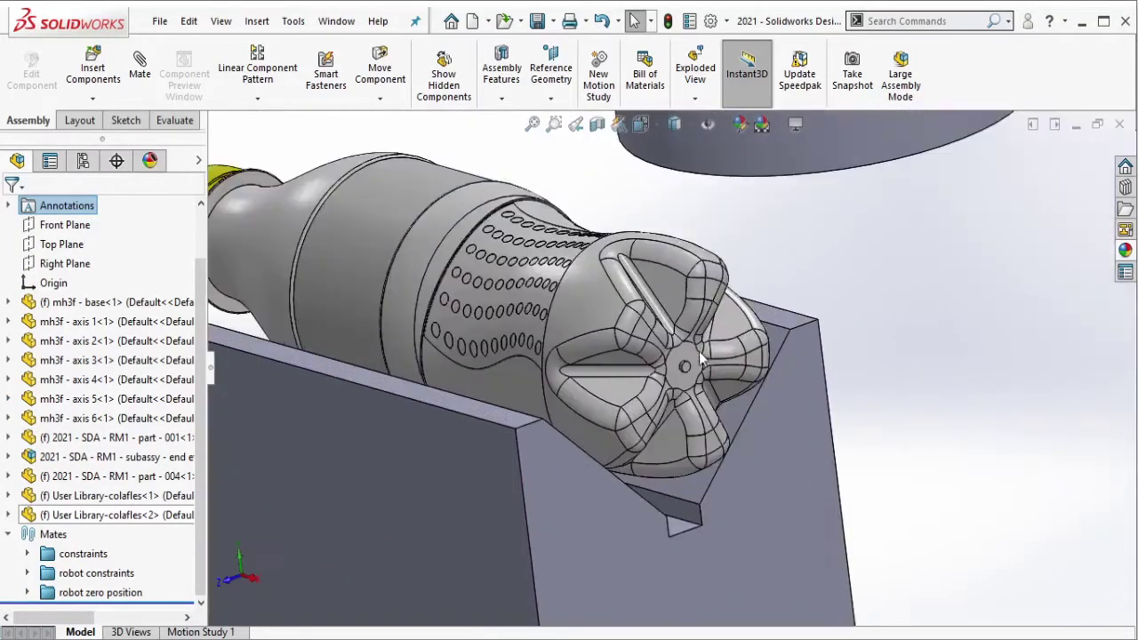
scroll(668, 379, "down", 3)
scroll(668, 378, "down", 2)
left_click(633, 369)
left_click(676, 283)
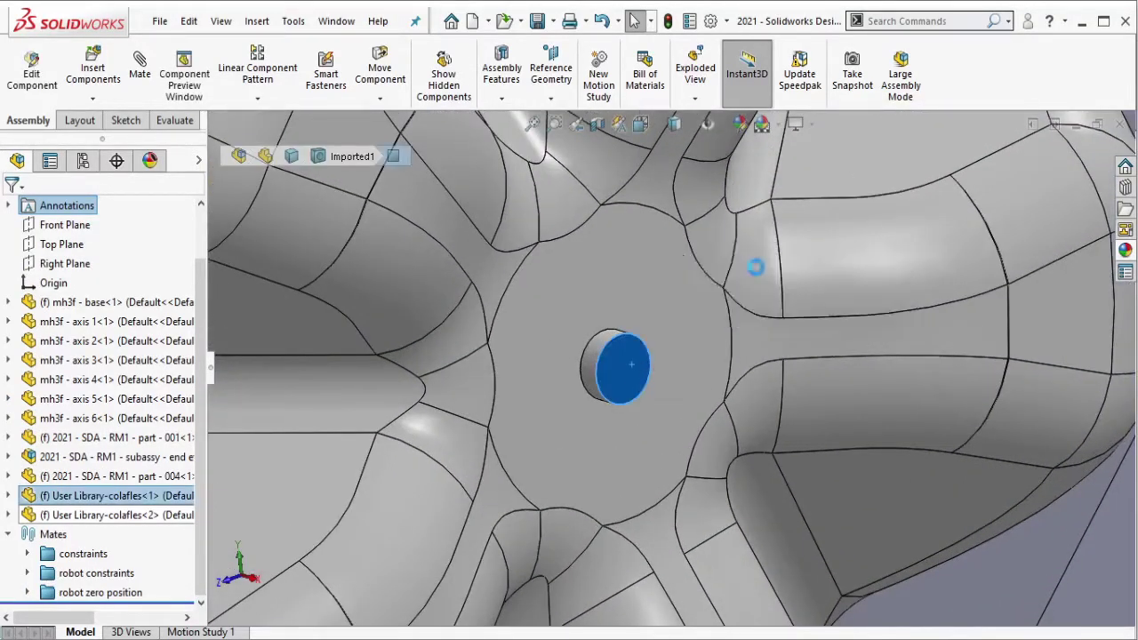
Sketch a small centre rectangle square on the hub's flat end face.
scroll(655, 345, "down", 2)
left_click(599, 400)
left_click(664, 358)
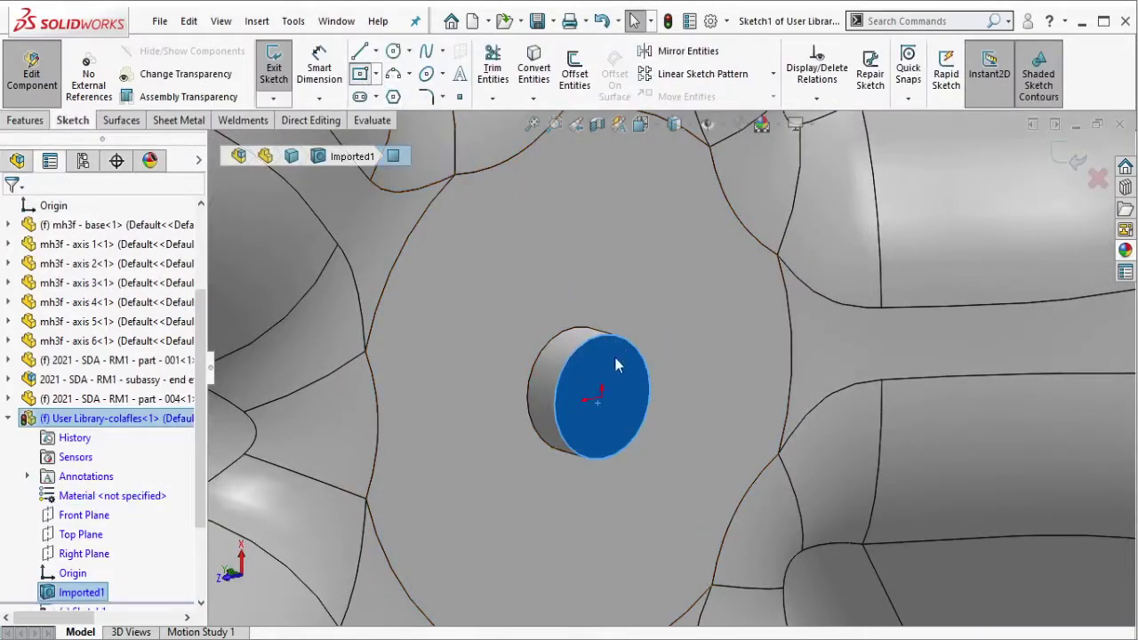
key("r")
left_click(601, 395)
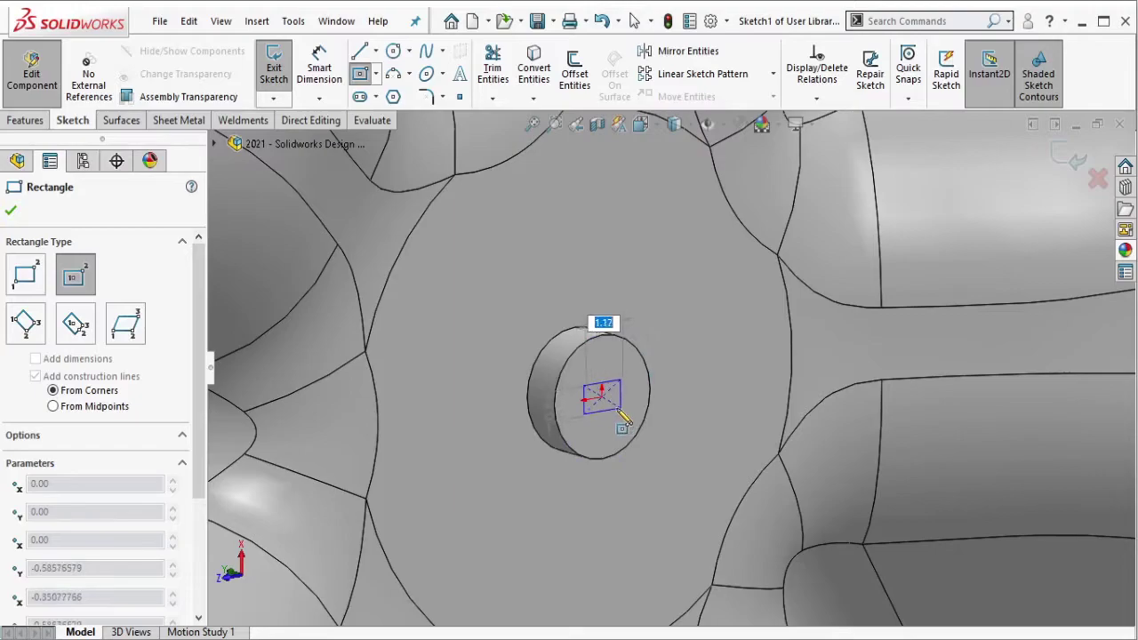
left_click(612, 411)
Extrude the square sketch as a 0.5 mm boss with the direction reversed.
left_click(29, 120)
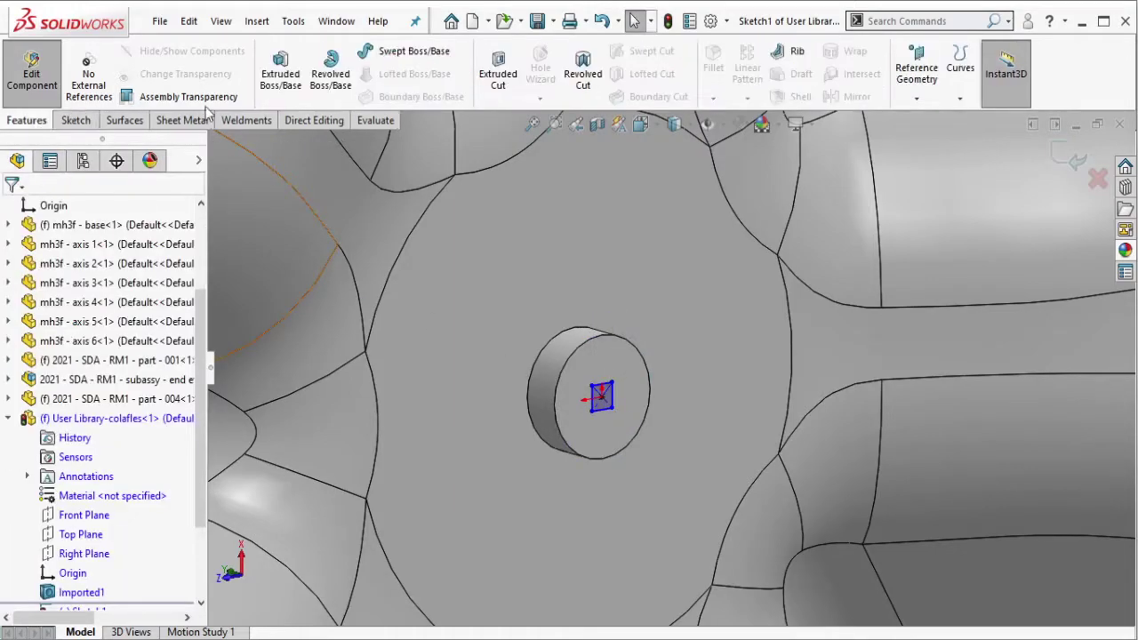
left_click(281, 67)
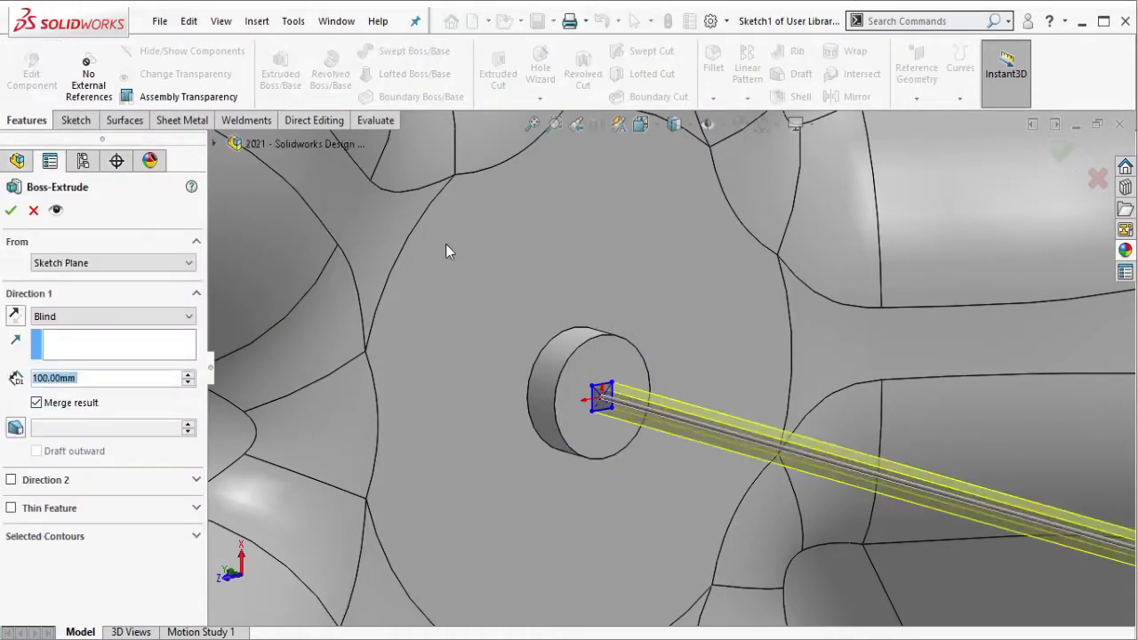
type("1")
key("Return")
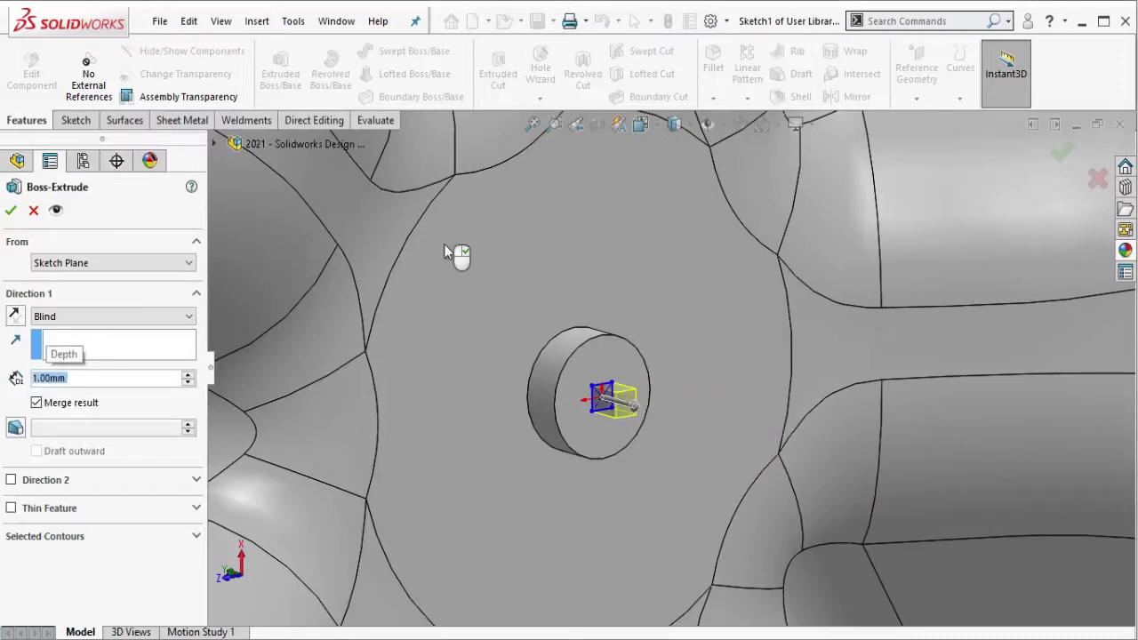
left_click(15, 316)
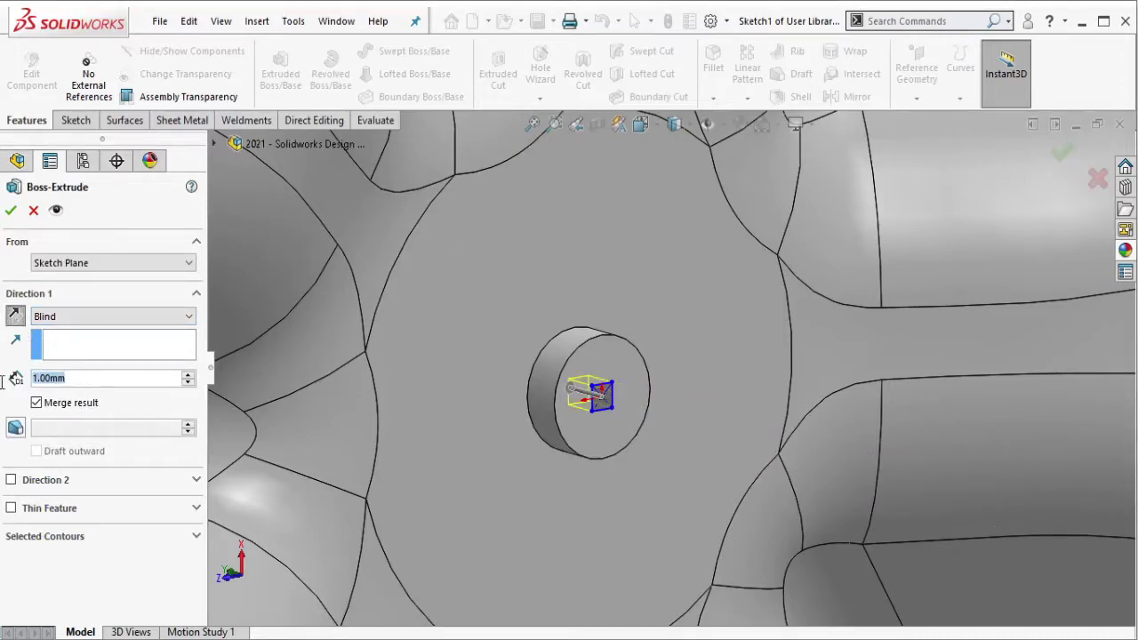
type("0.5")
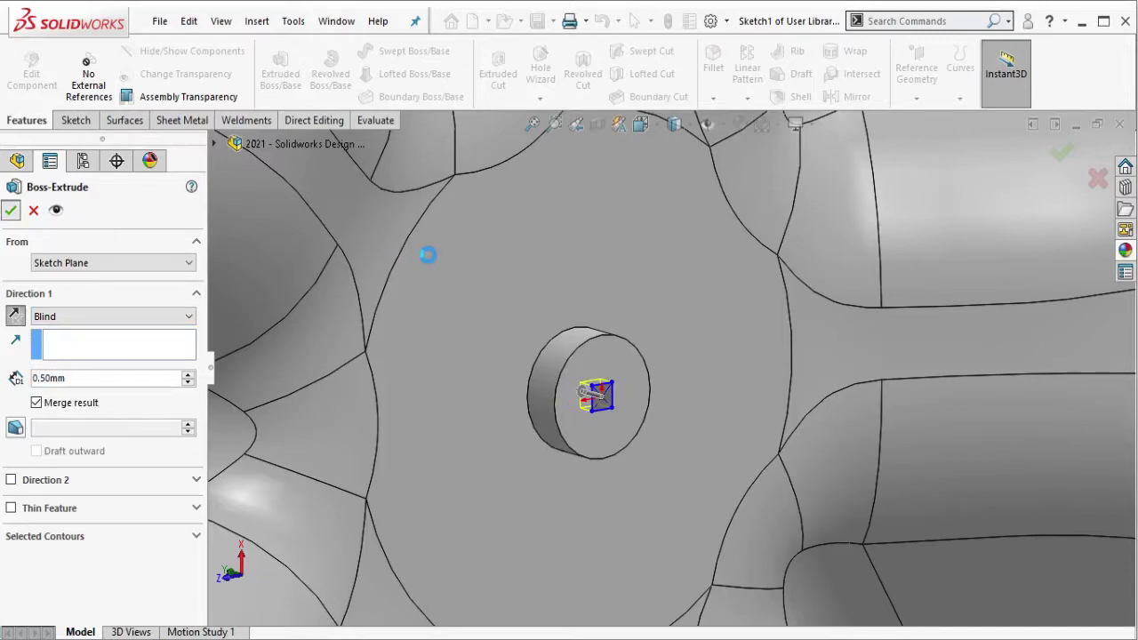
key("Return")
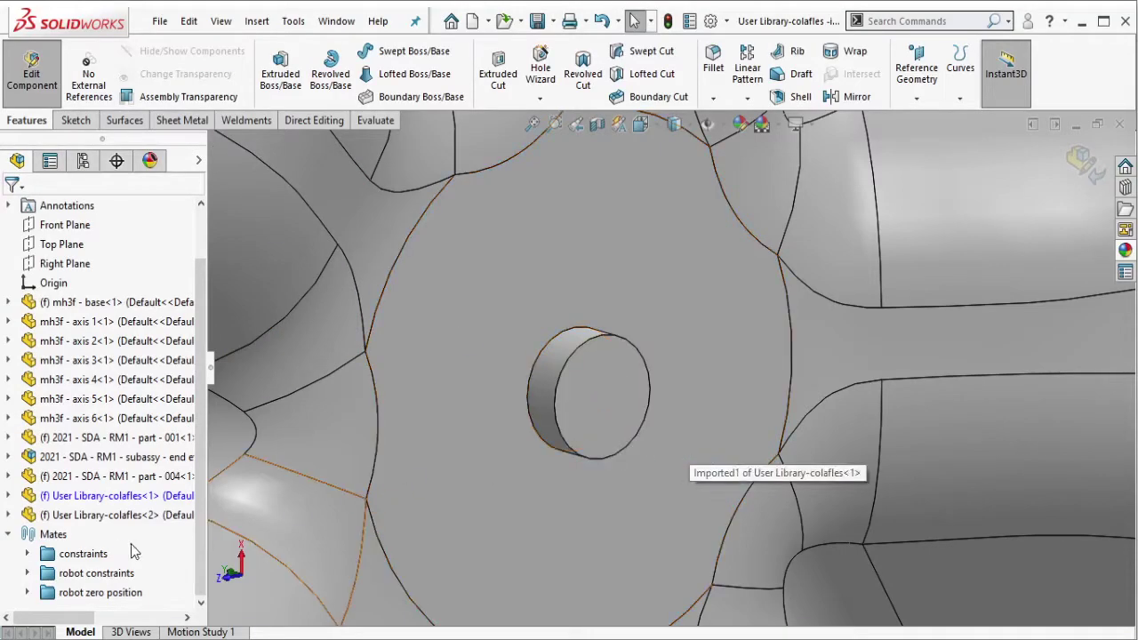
Delete Boss-Extrude1 from the fixture bottle while keeping its Sketch1.
left_click(9, 496)
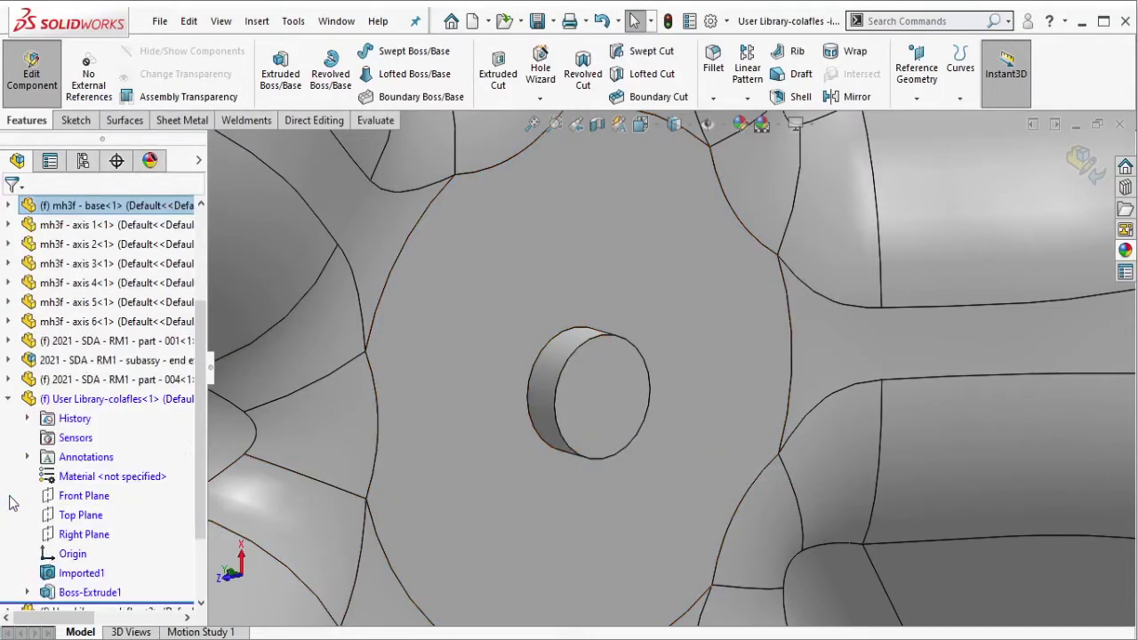
left_click(81, 598)
right_click(78, 601)
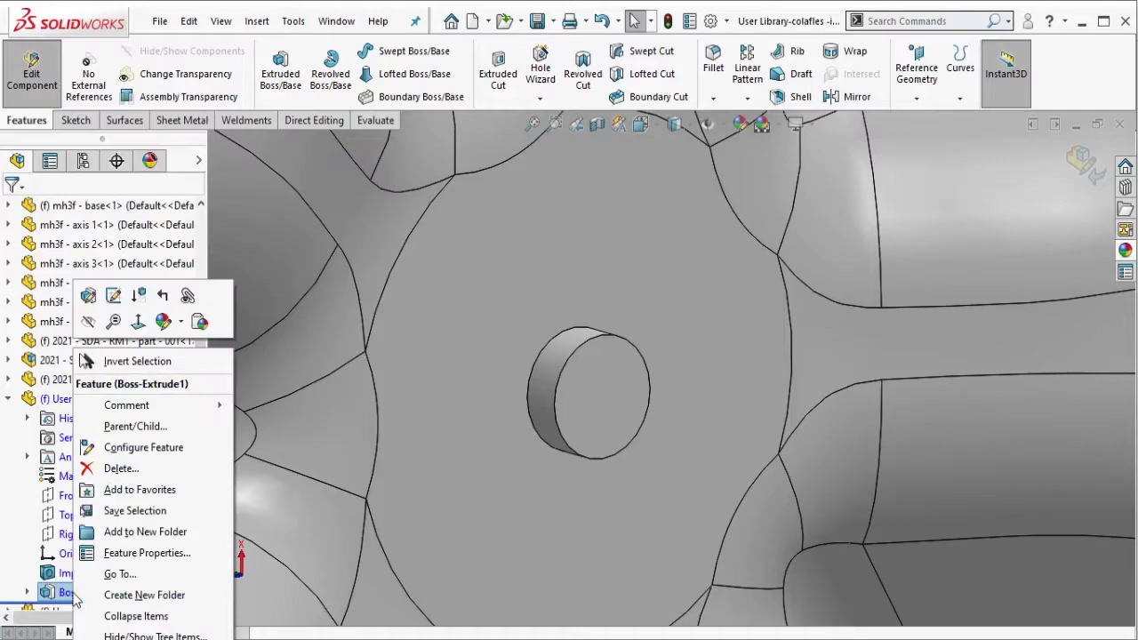
left_click(120, 468)
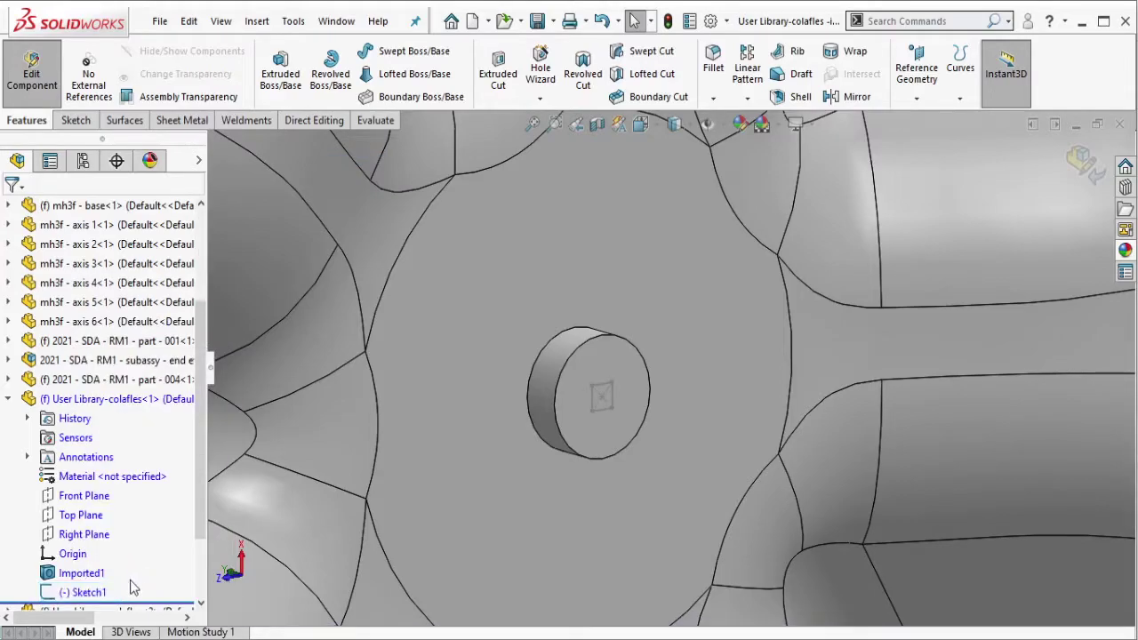
Cut Sketch1 0.5 mm deep into the hub and return to the assembly.
left_click(111, 579)
left_click(494, 76)
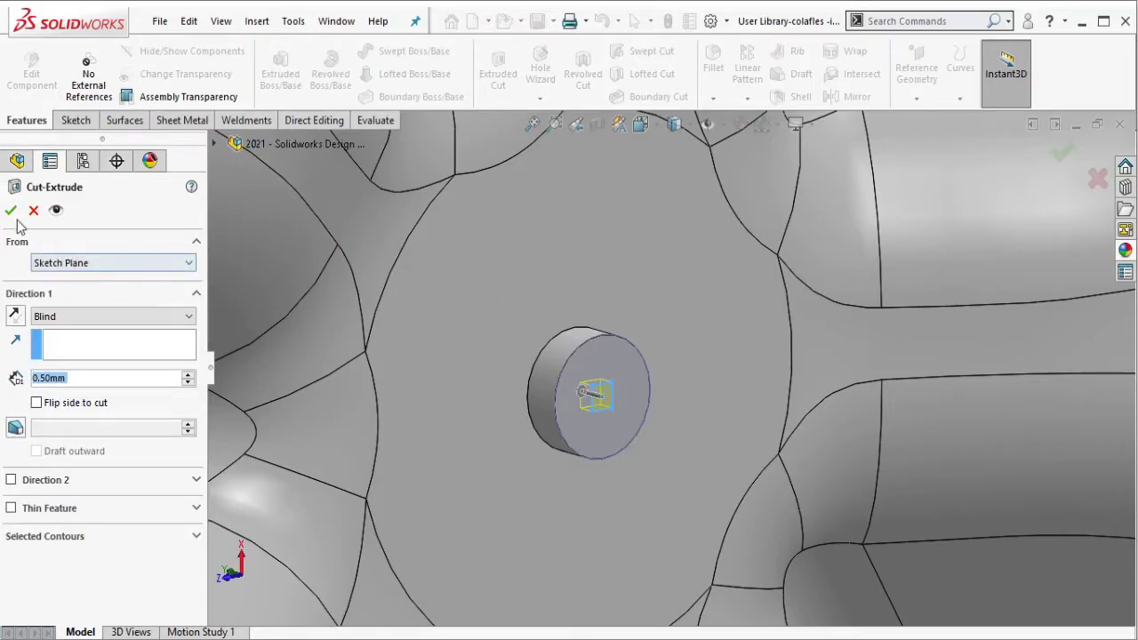
key("Return")
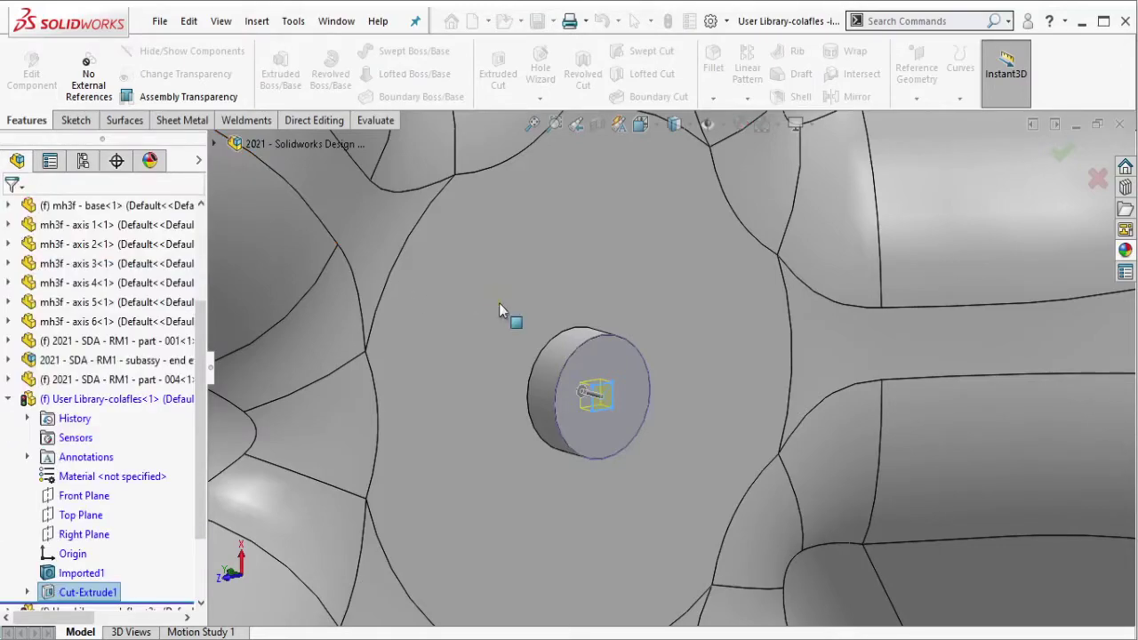
left_click(32, 73)
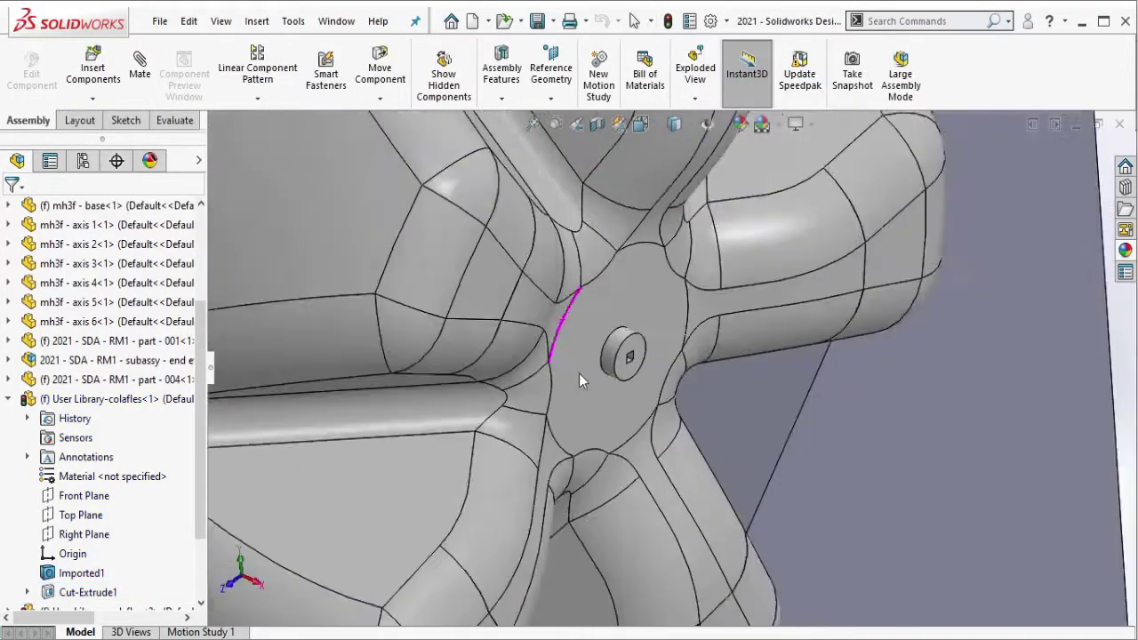
Collapse all FeatureManager items, fit the robot cell to view, and save the assembly.
scroll(559, 343, "up", 10)
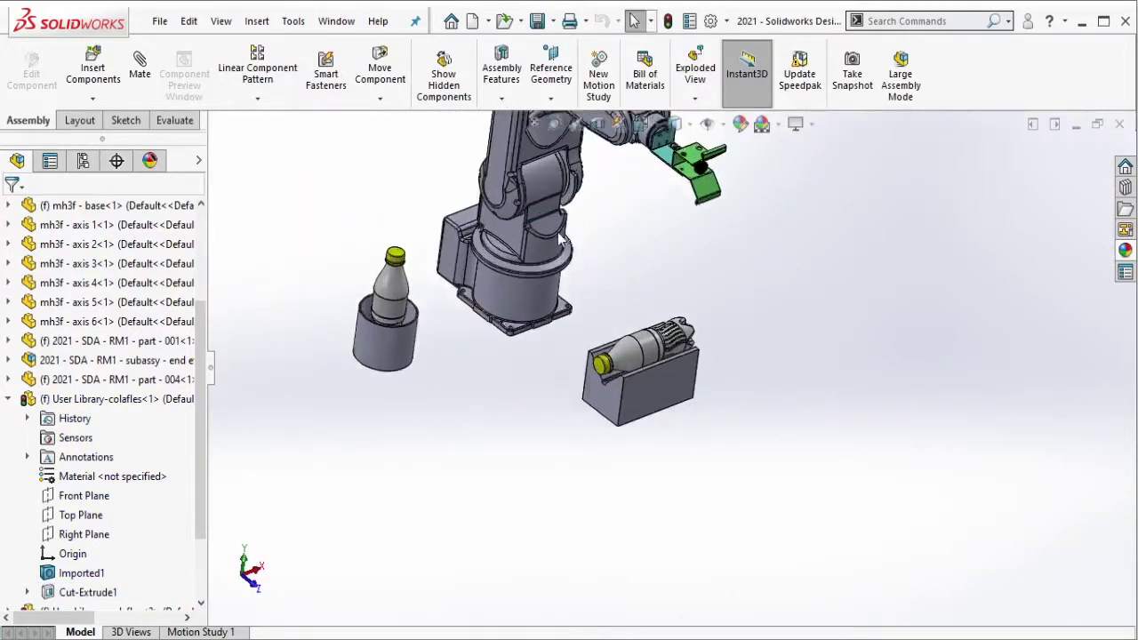
right_click(149, 454)
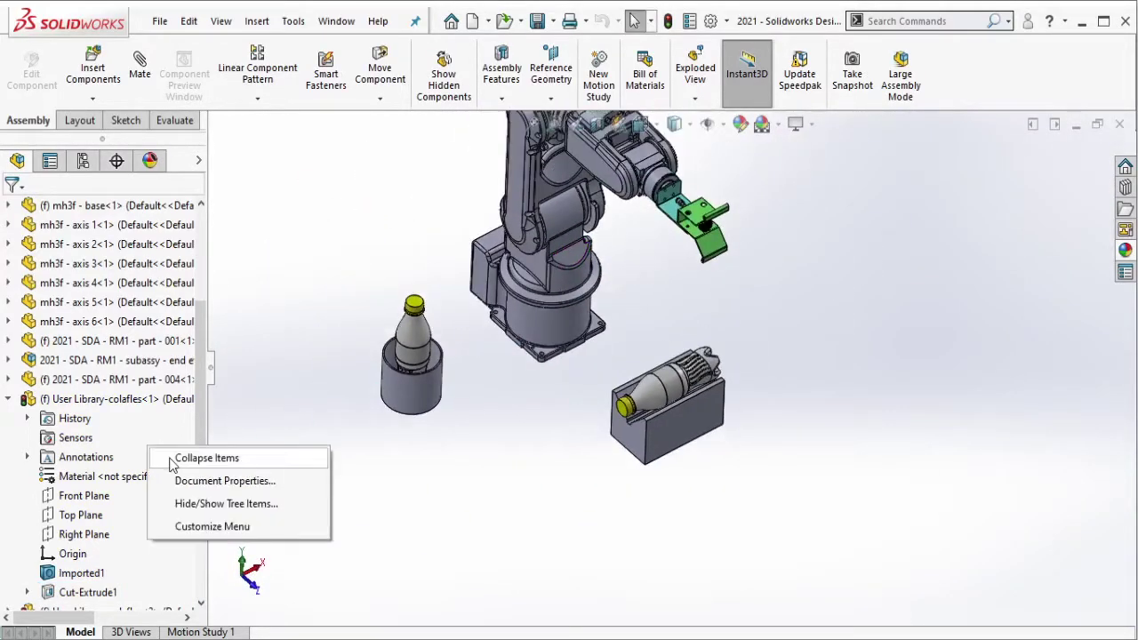
left_click(172, 457)
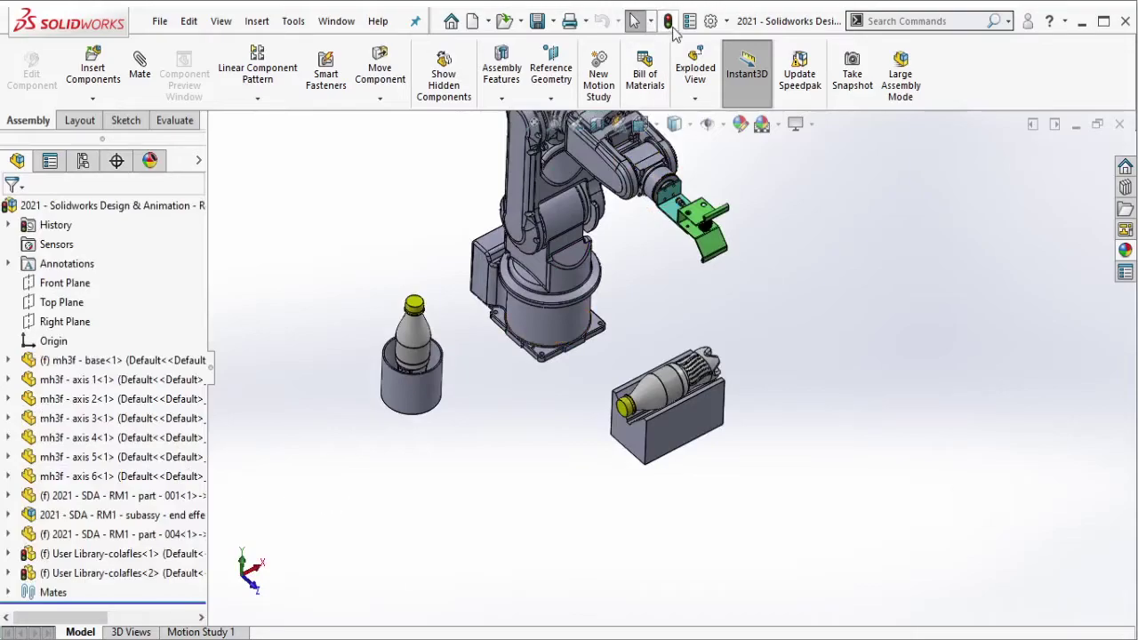
middle_click_drag(633, 263, 654, 259)
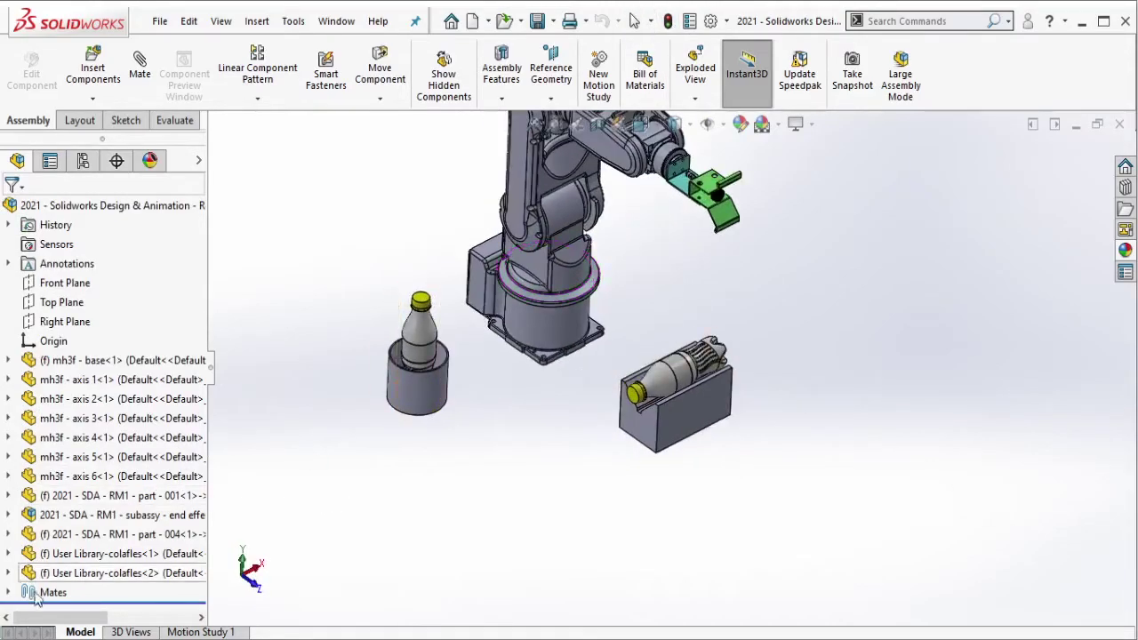
left_click(8, 592)
key("f")
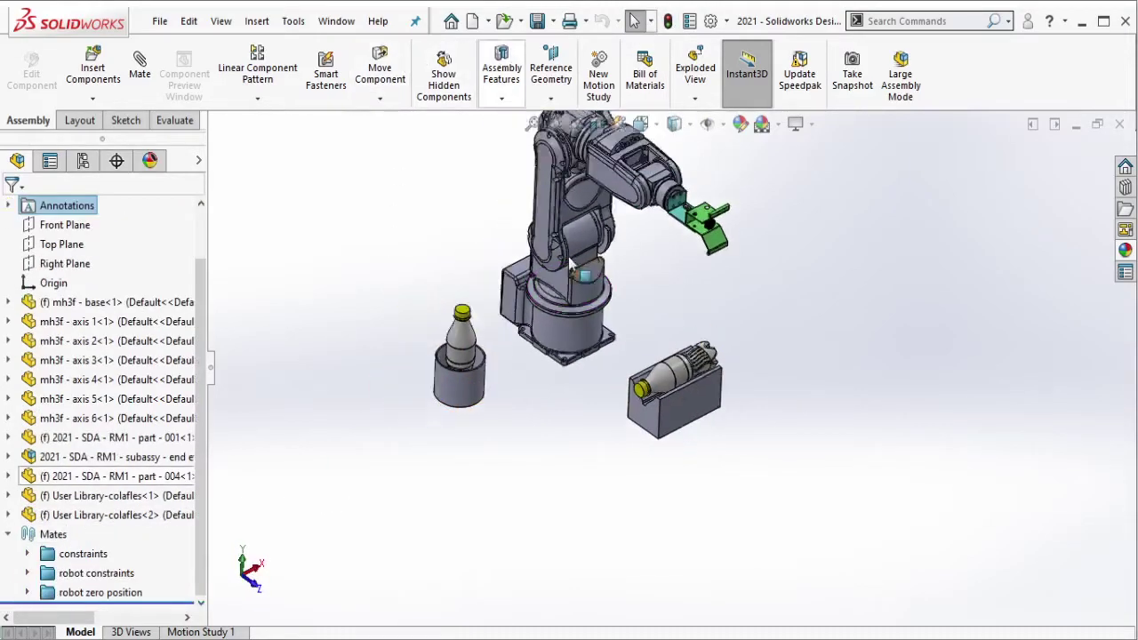
left_click(538, 26)
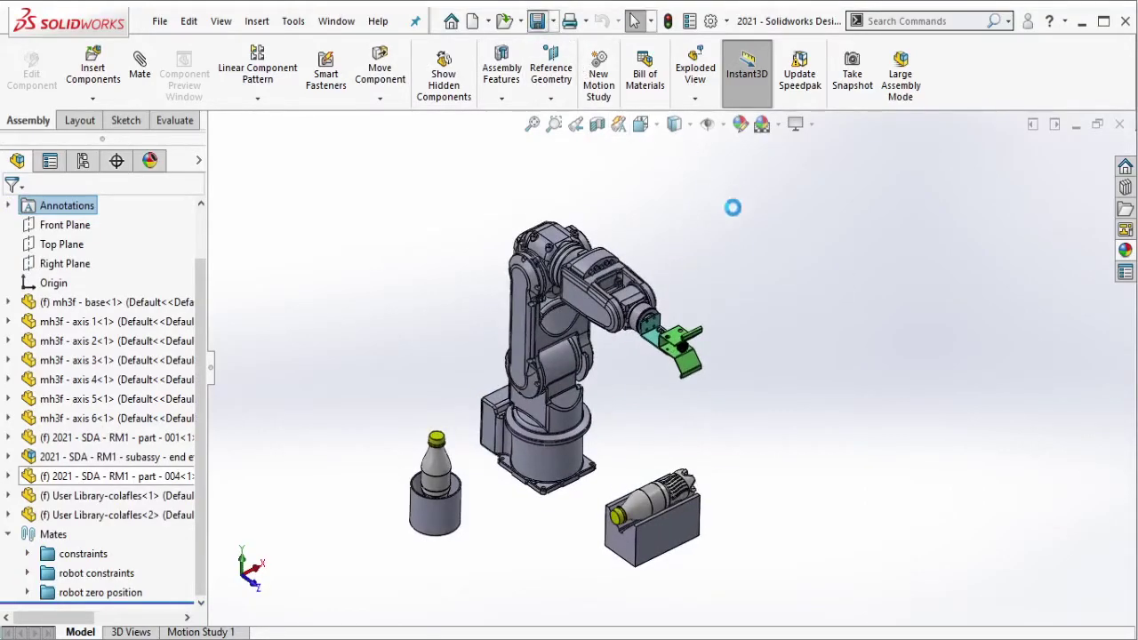